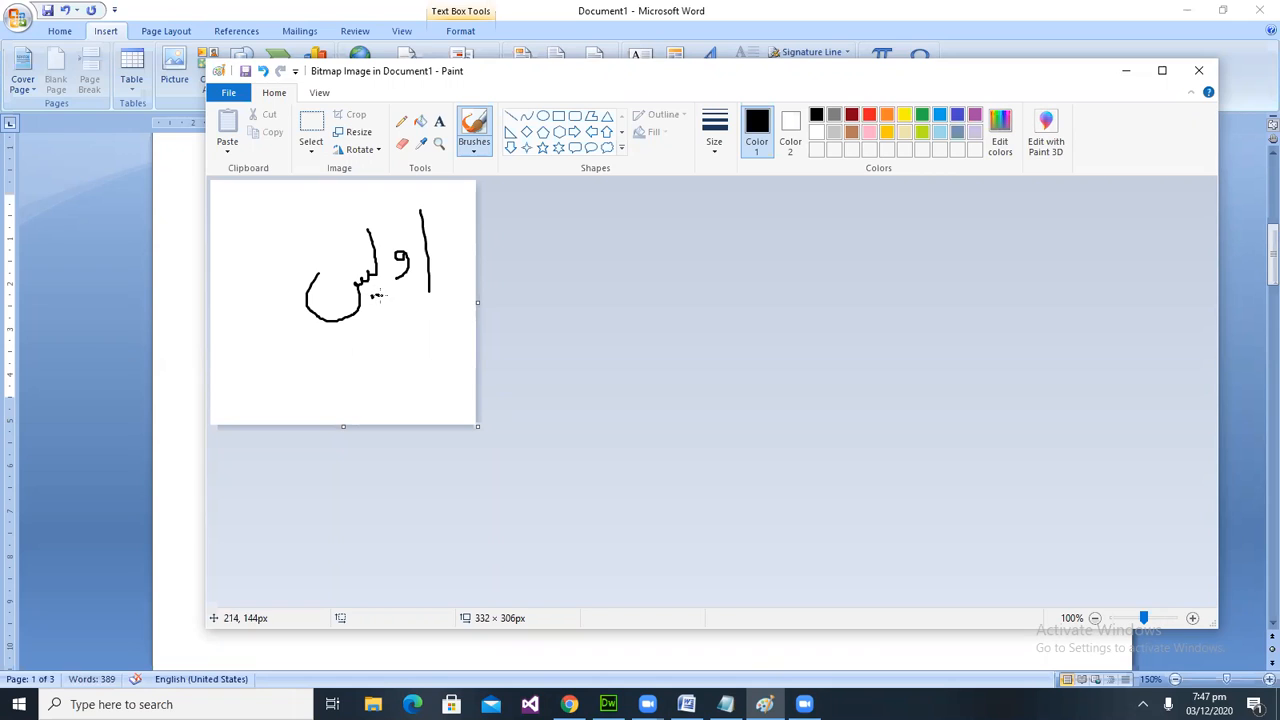
Finish the handwritten Urdu word in the bitmap with a small stroke above it and return to the Word document.
drag(407, 196, 406, 207)
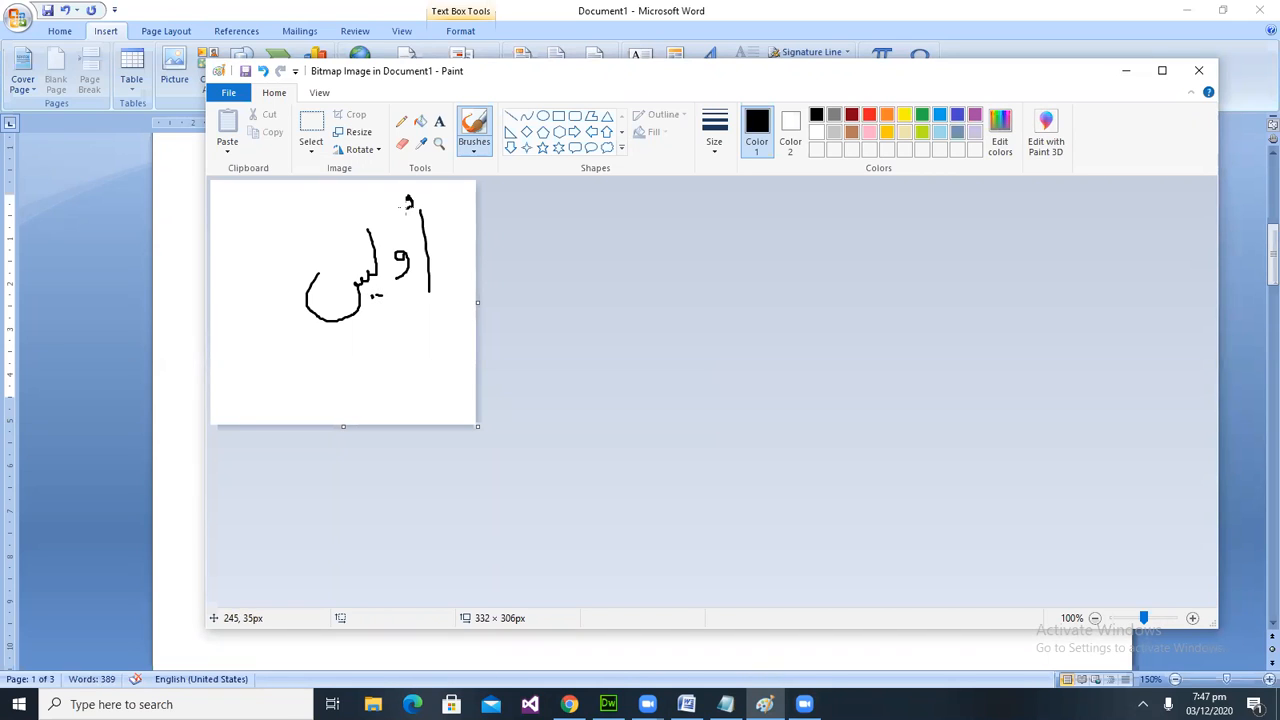
click(1199, 70)
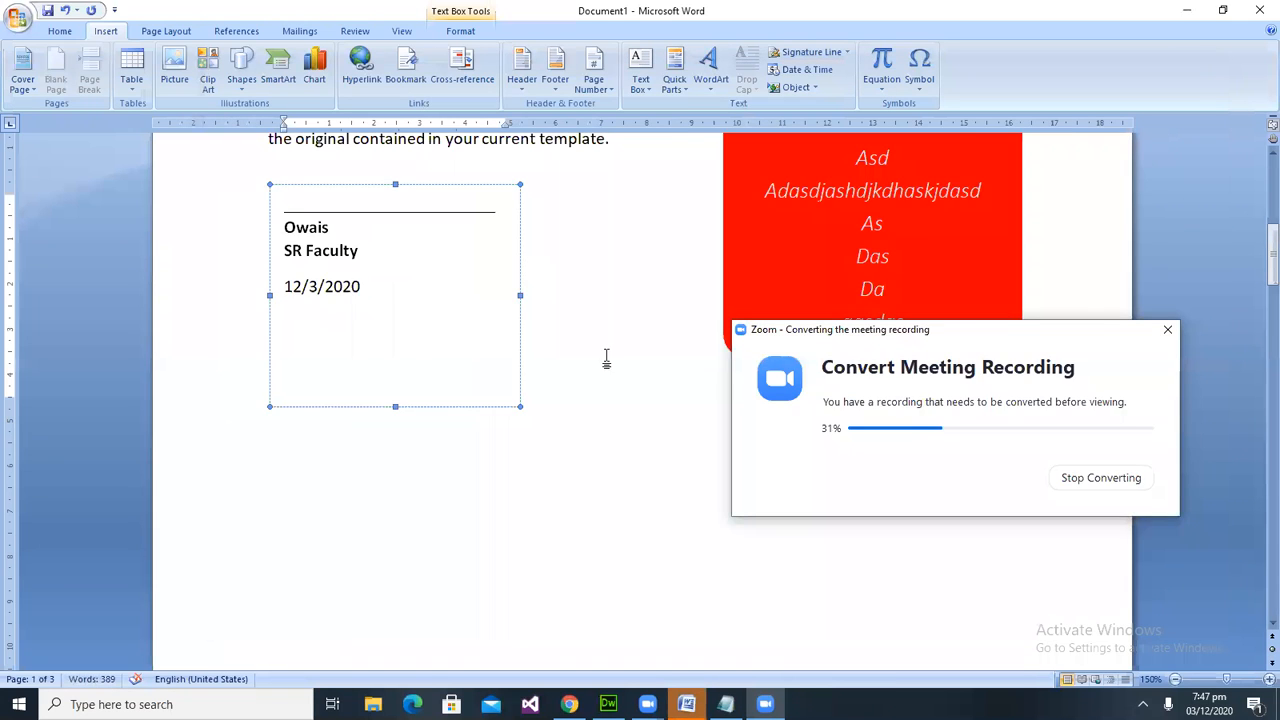
Look through the pages of the document, from the signature text box to page 3 and back, to check their content.
click(612, 358)
scroll(618, 362, down, 10)
scroll(620, 375, down, 15)
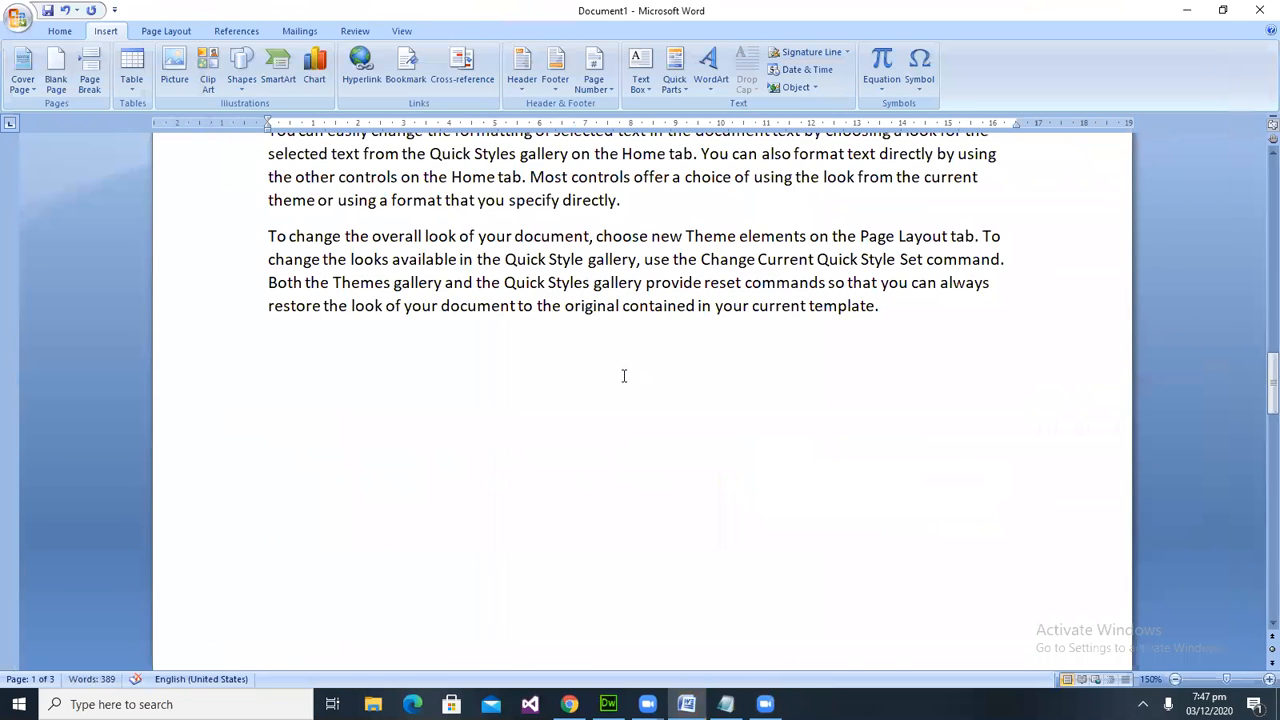
scroll(612, 390, up, 5)
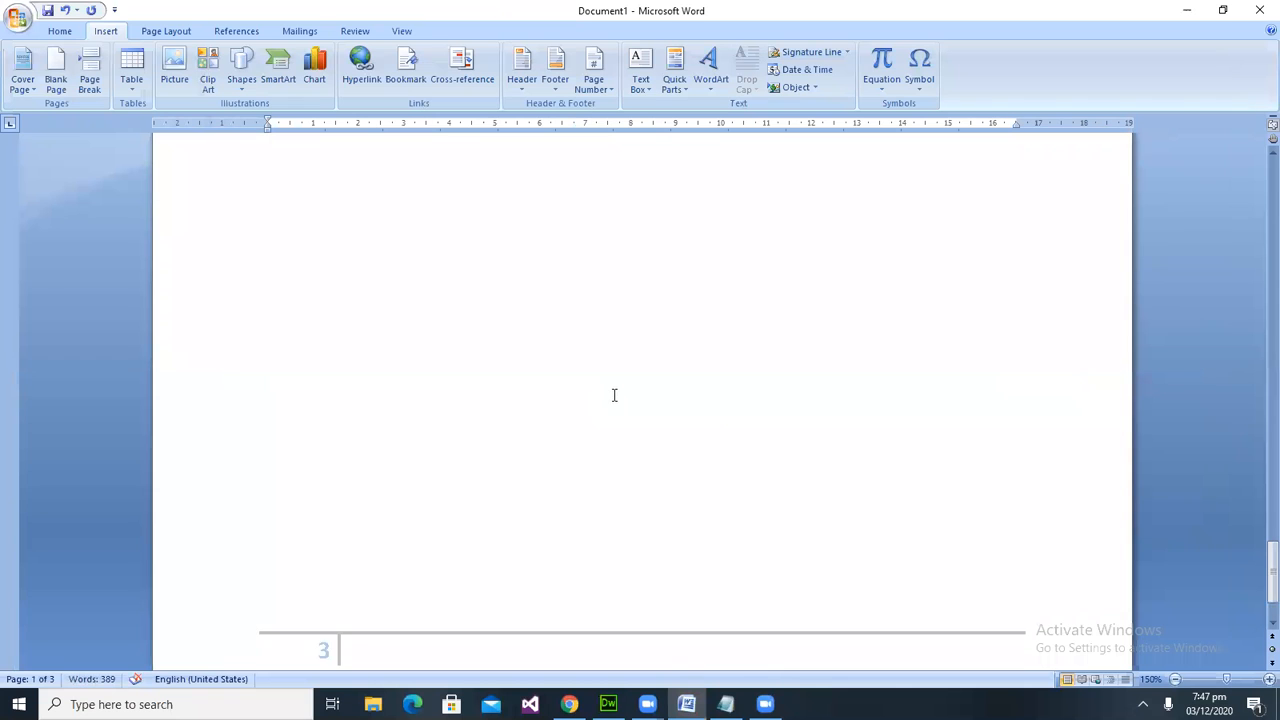
scroll(604, 390, up, 1)
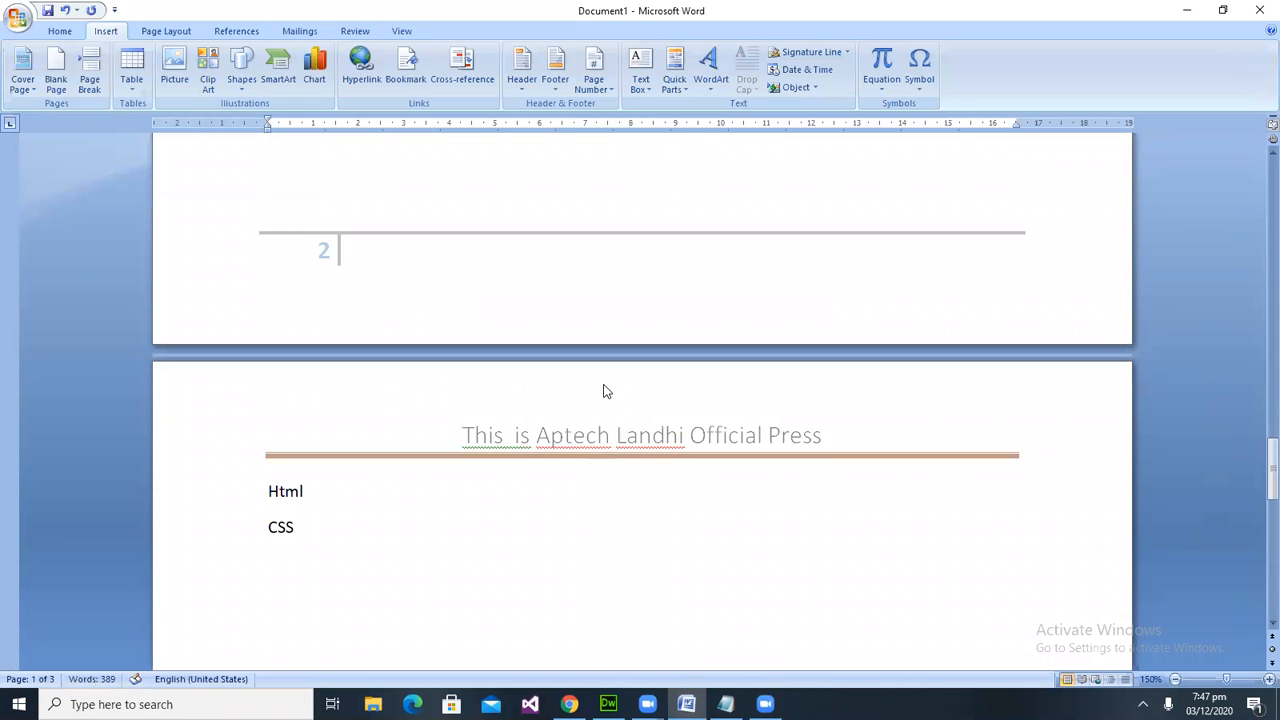
scroll(543, 551, down, 4)
scroll(543, 551, up, 10)
scroll(545, 553, up, 10)
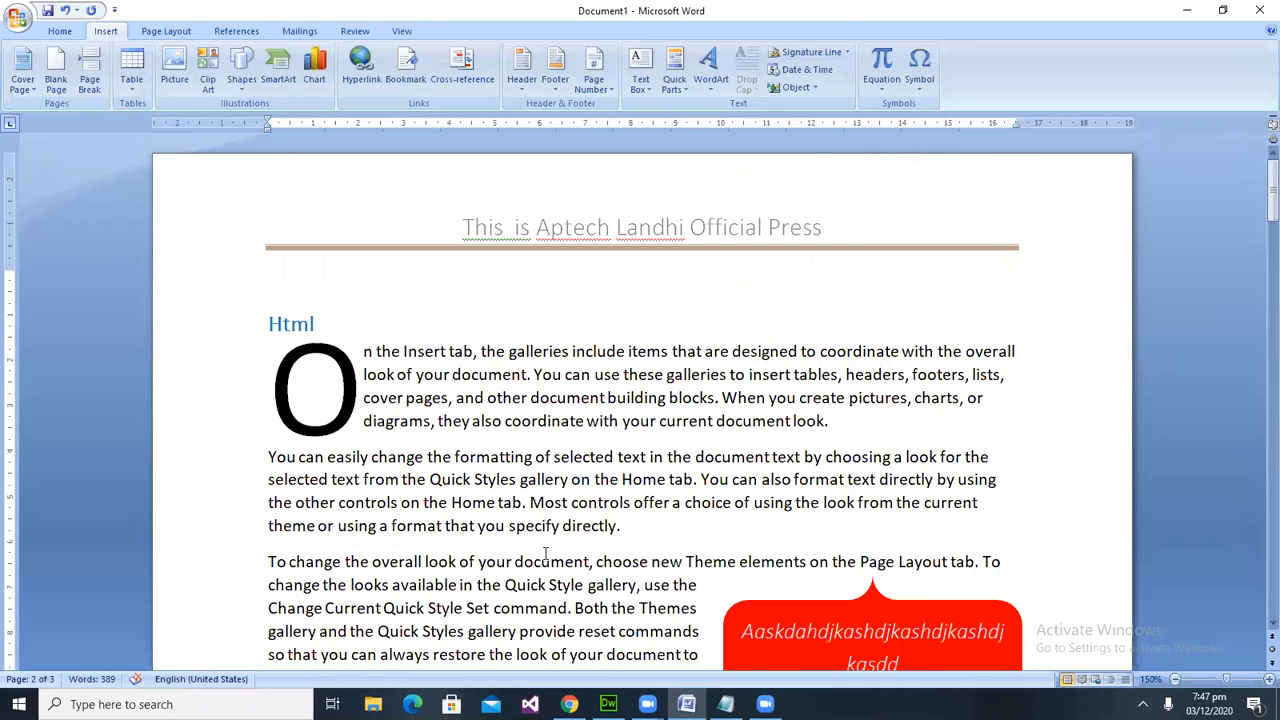
scroll(545, 553, down, 9)
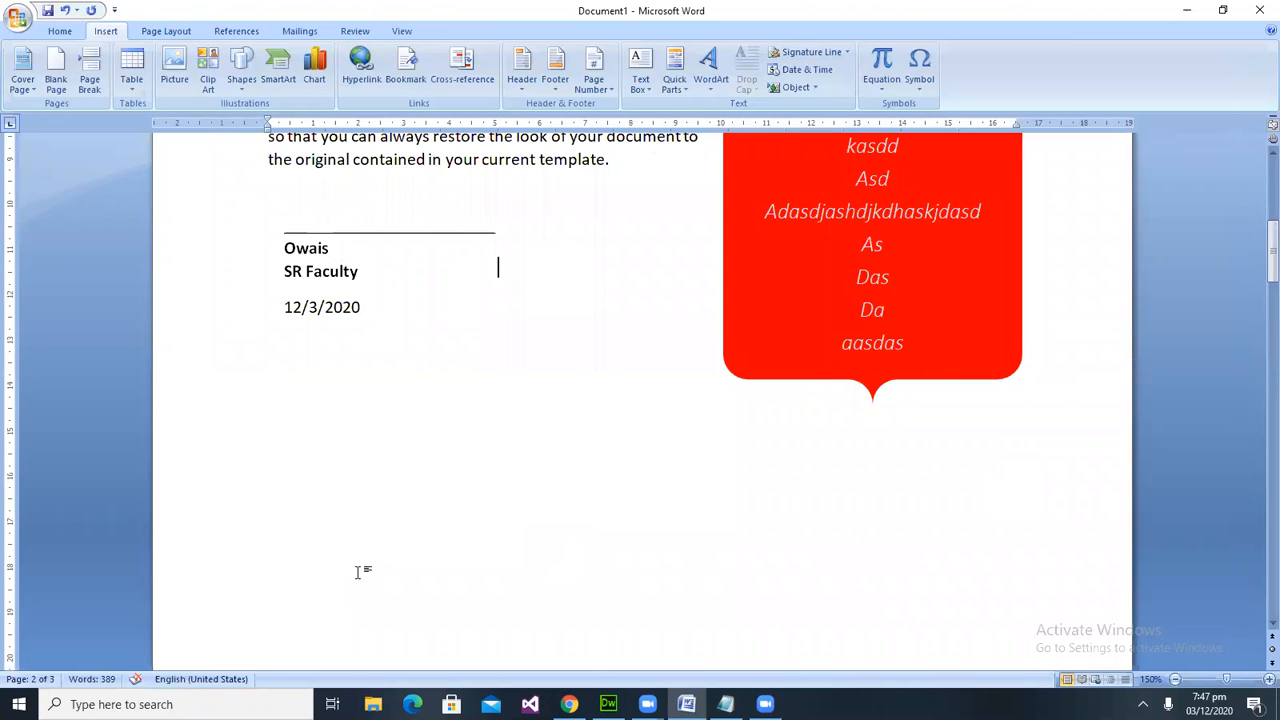
Insert a bitmap image object below the last paragraph on page 2 and draw a black zigzag scribble in it.
key(ctrl+z)
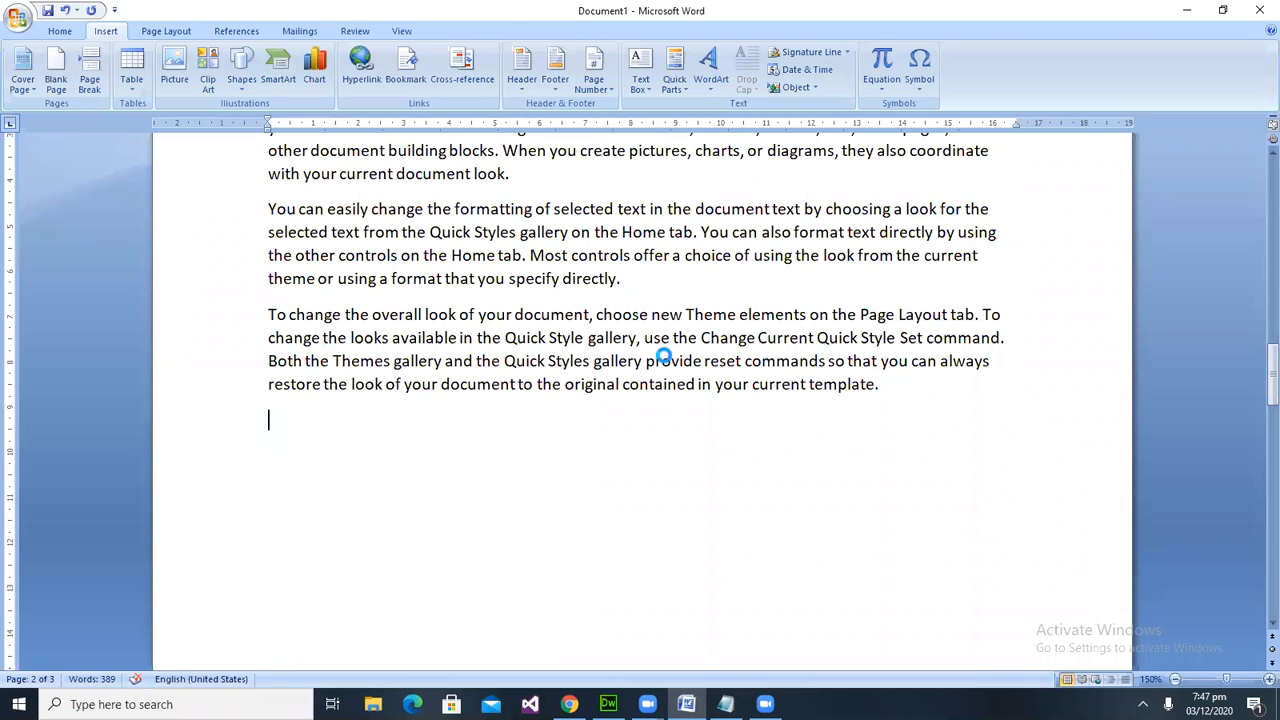
click(796, 87)
double_click(484, 277)
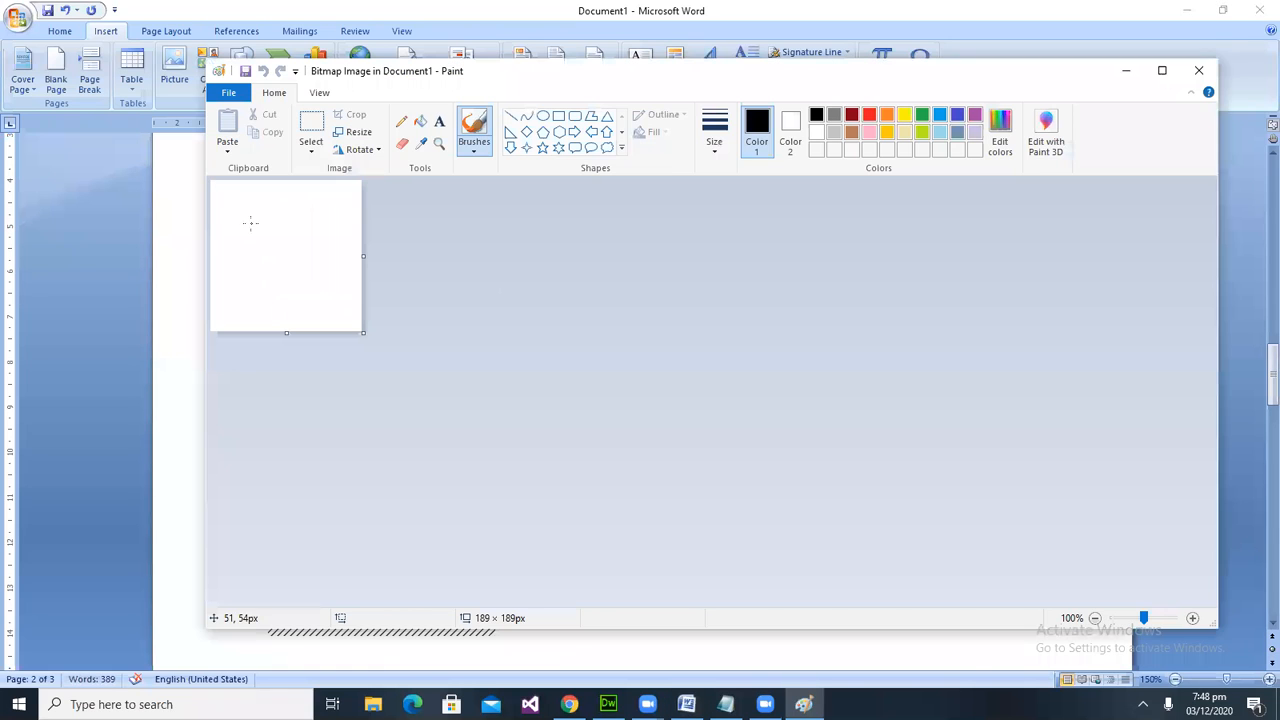
drag(236, 212, 288, 212)
mouse_move(225, 265)
mouse_down()
mouse_move(240, 283)
mouse_move(325, 299)
mouse_up()
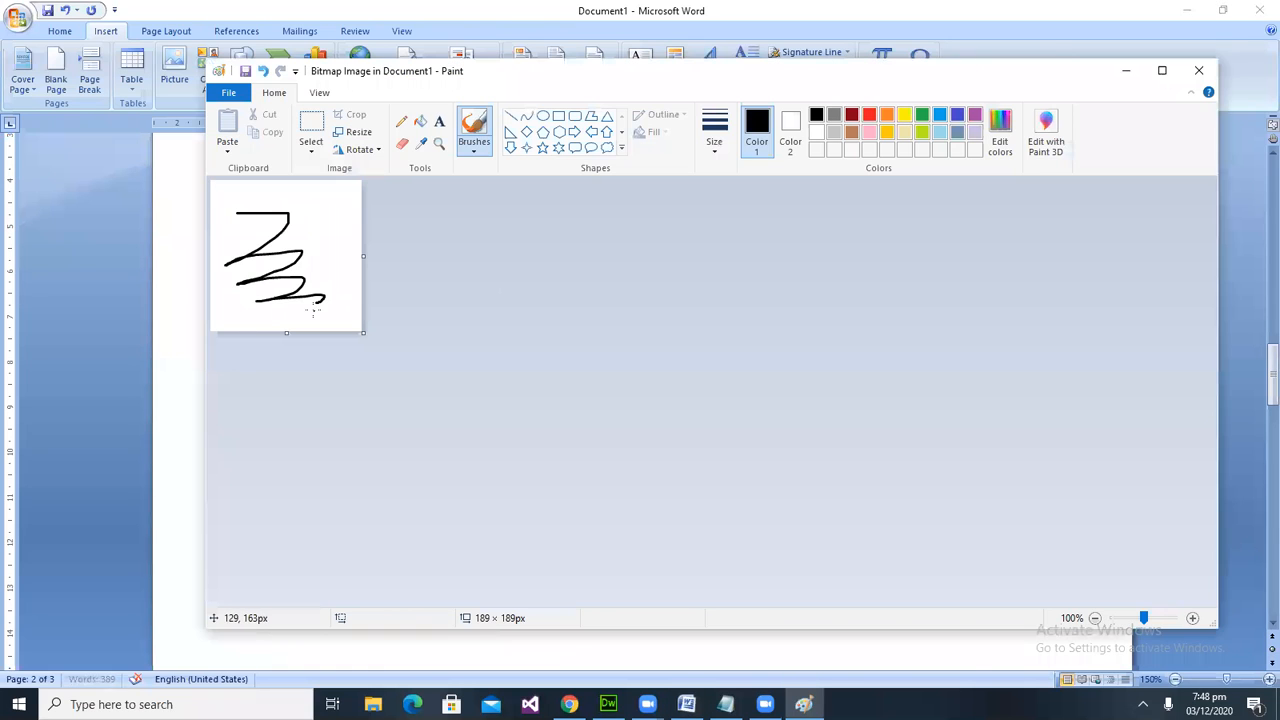
click(1199, 76)
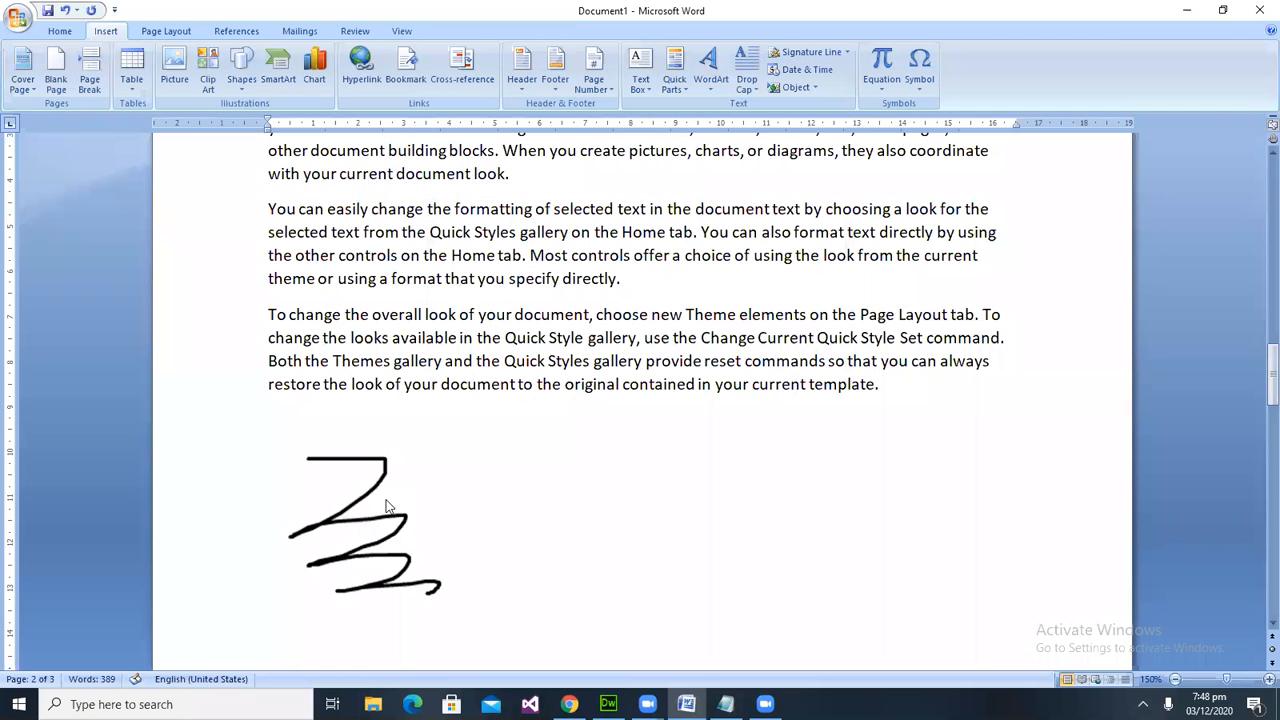
Delete the scribbled bitmap object below the last paragraph.
click(482, 513)
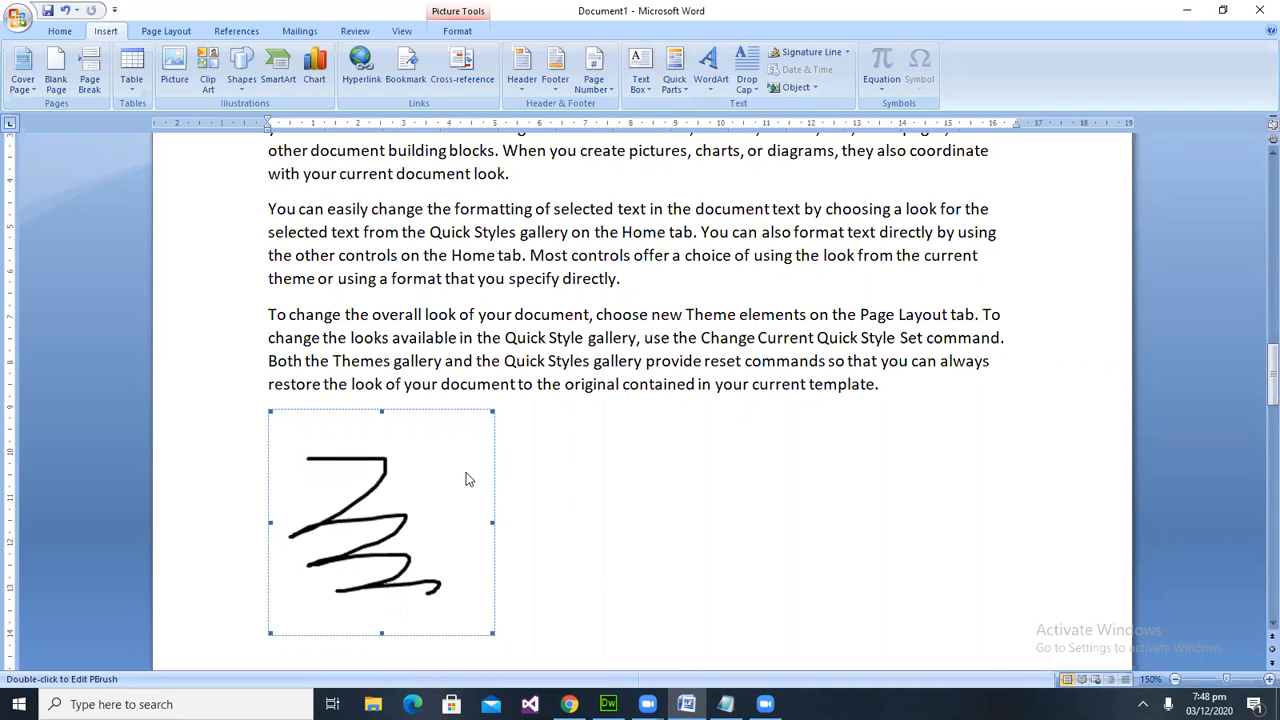
key(Delete)
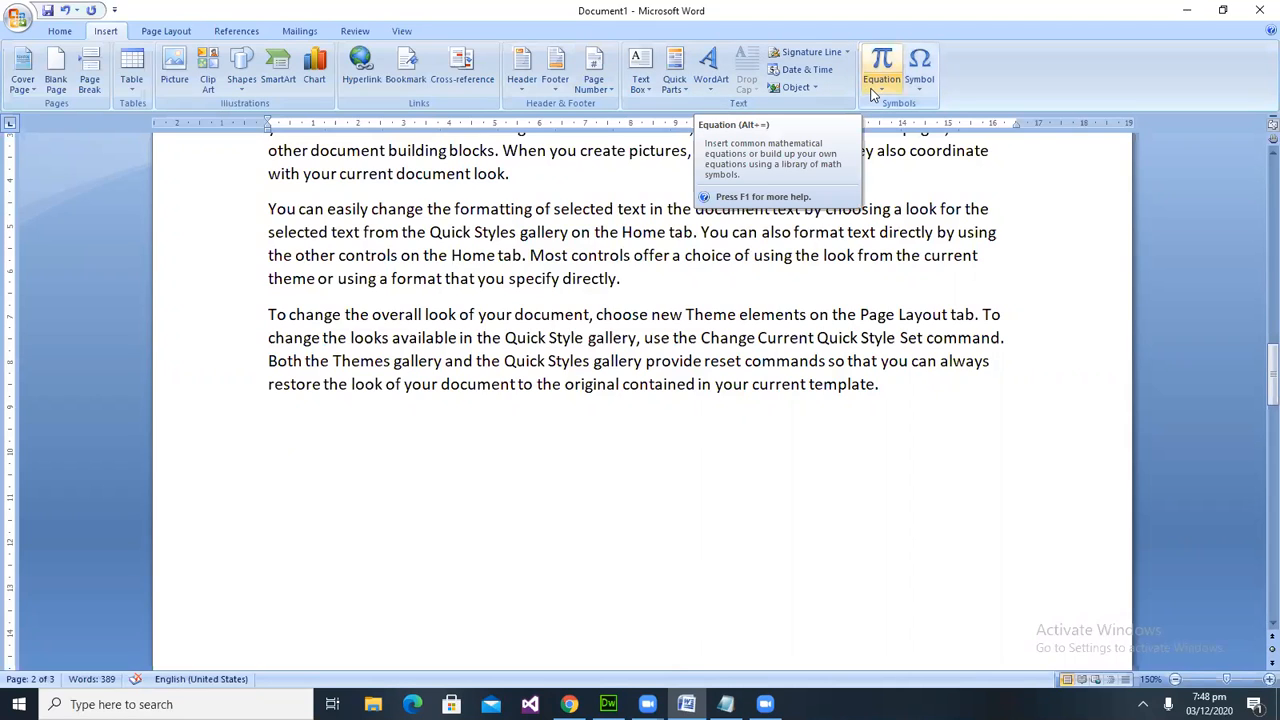
Insert a blank equation below the last paragraph and undo the insertion.
click(168, 31)
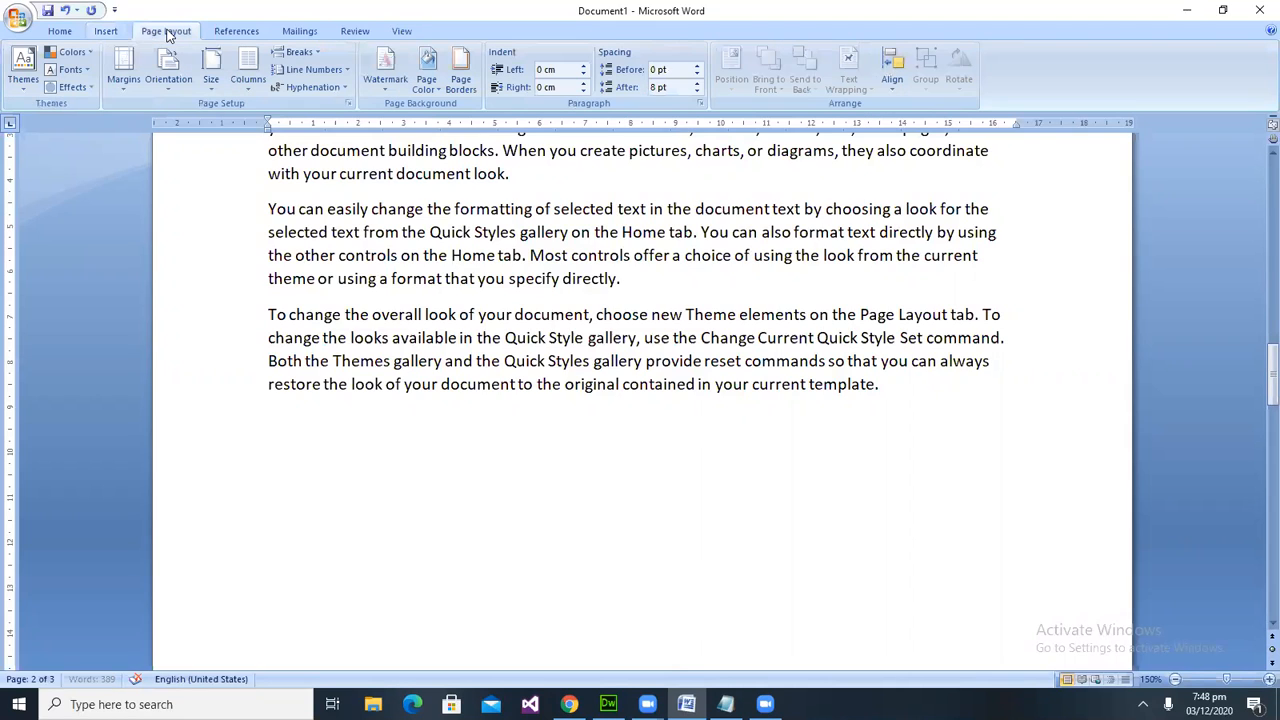
click(105, 31)
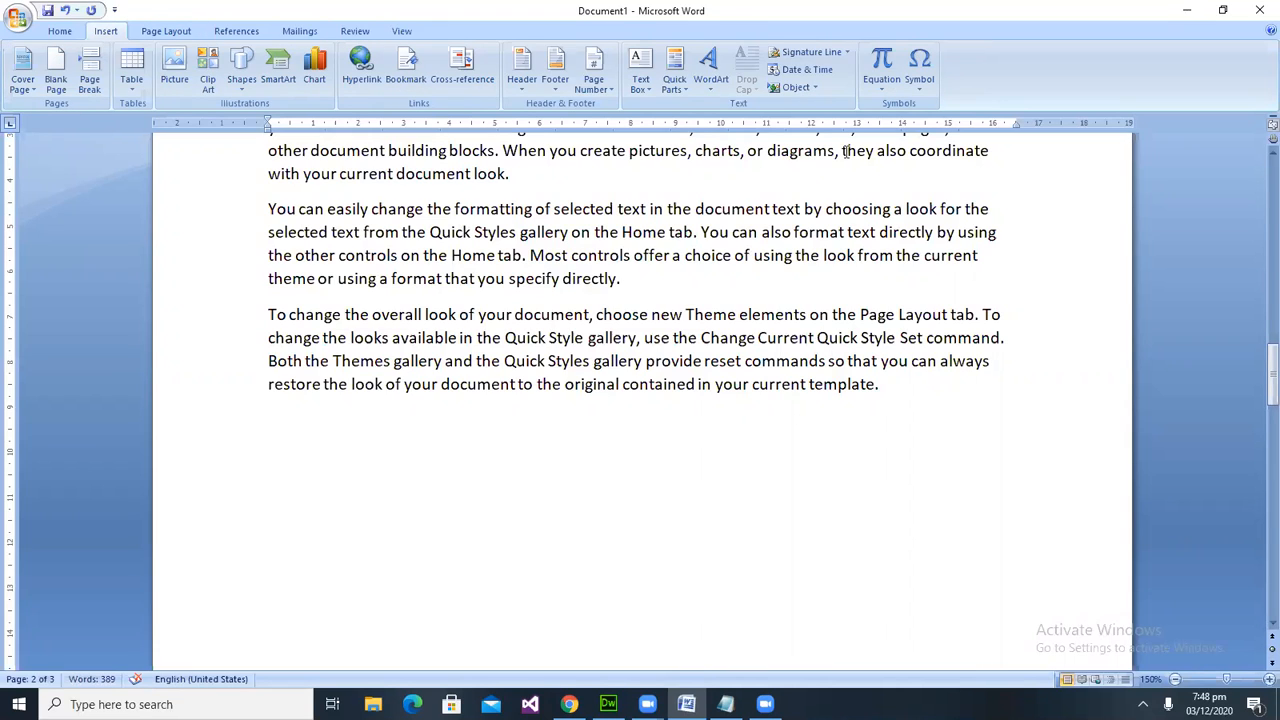
click(885, 68)
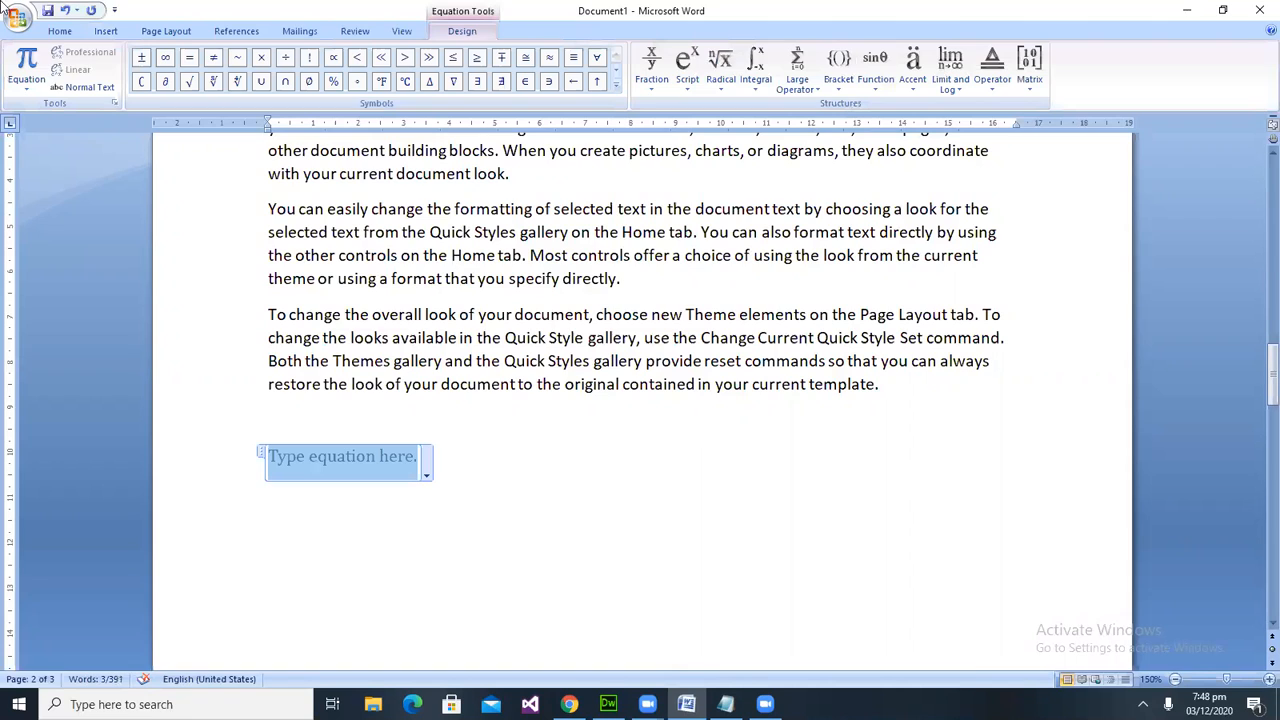
key(ctrl+z)
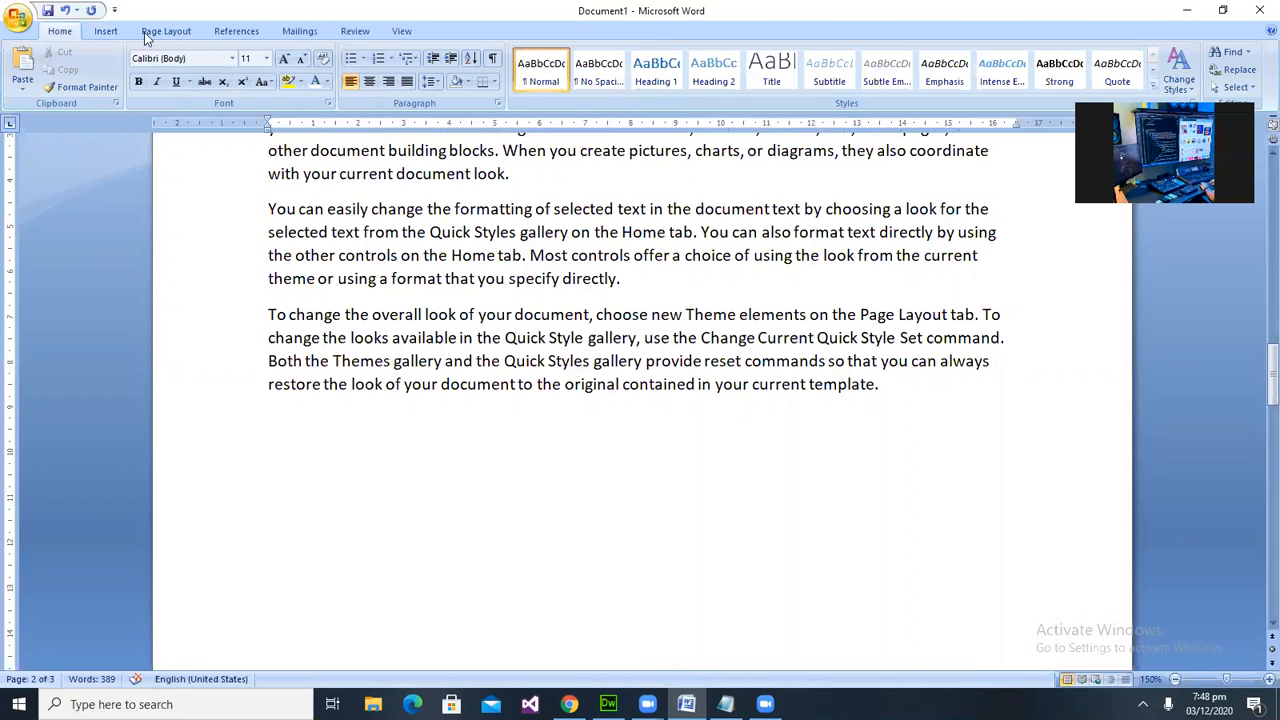
Insert the built-in Binomial Theorem equation below the last paragraph and delete it again.
key(alt+n)
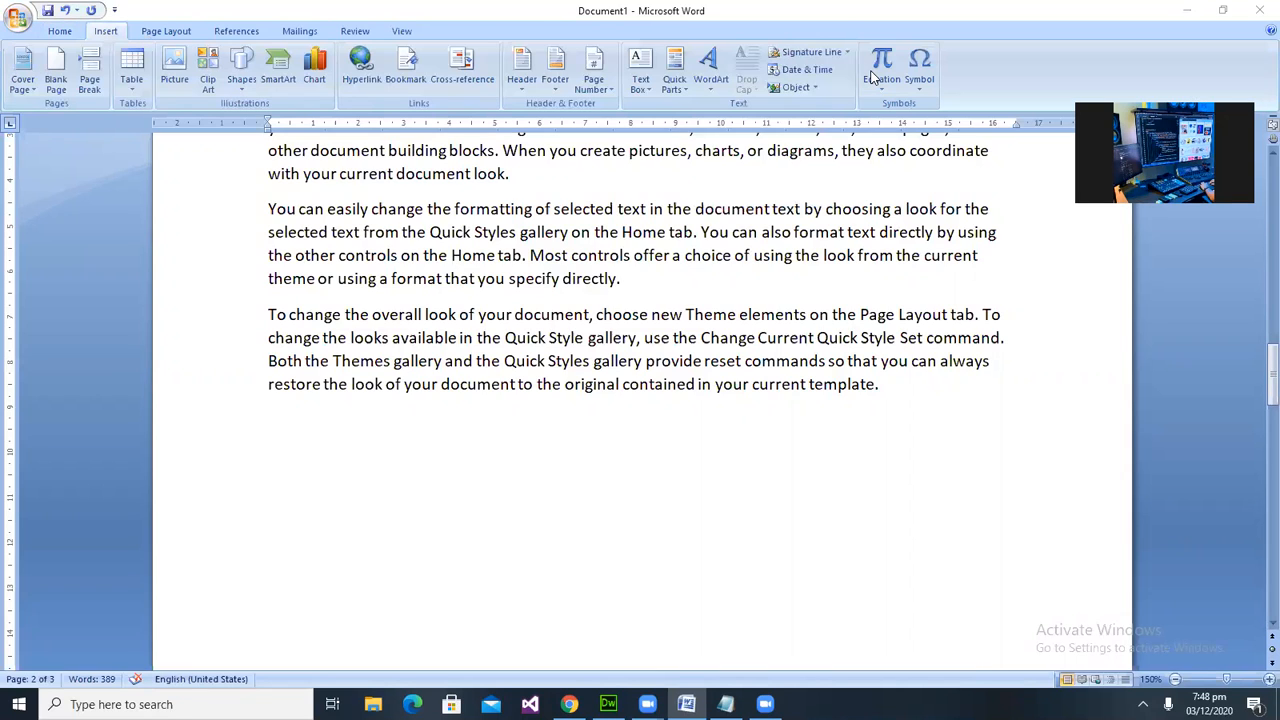
click(880, 88)
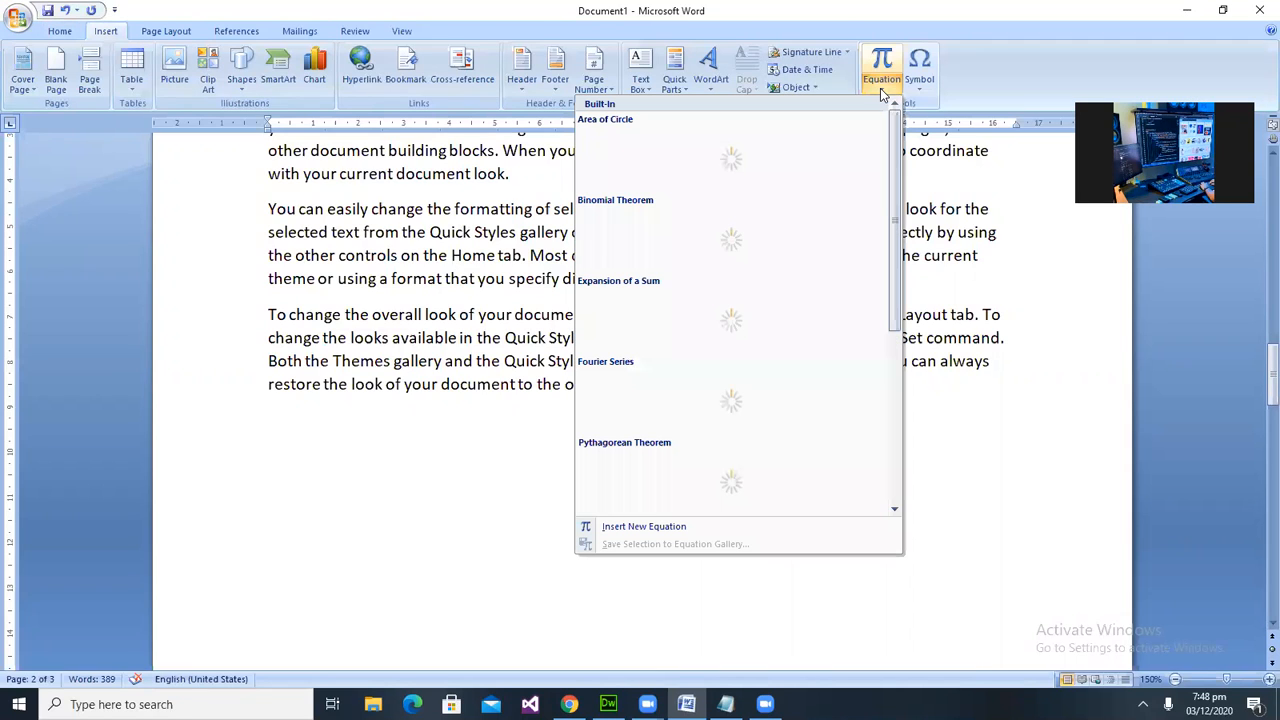
scroll(890, 387, down, 3)
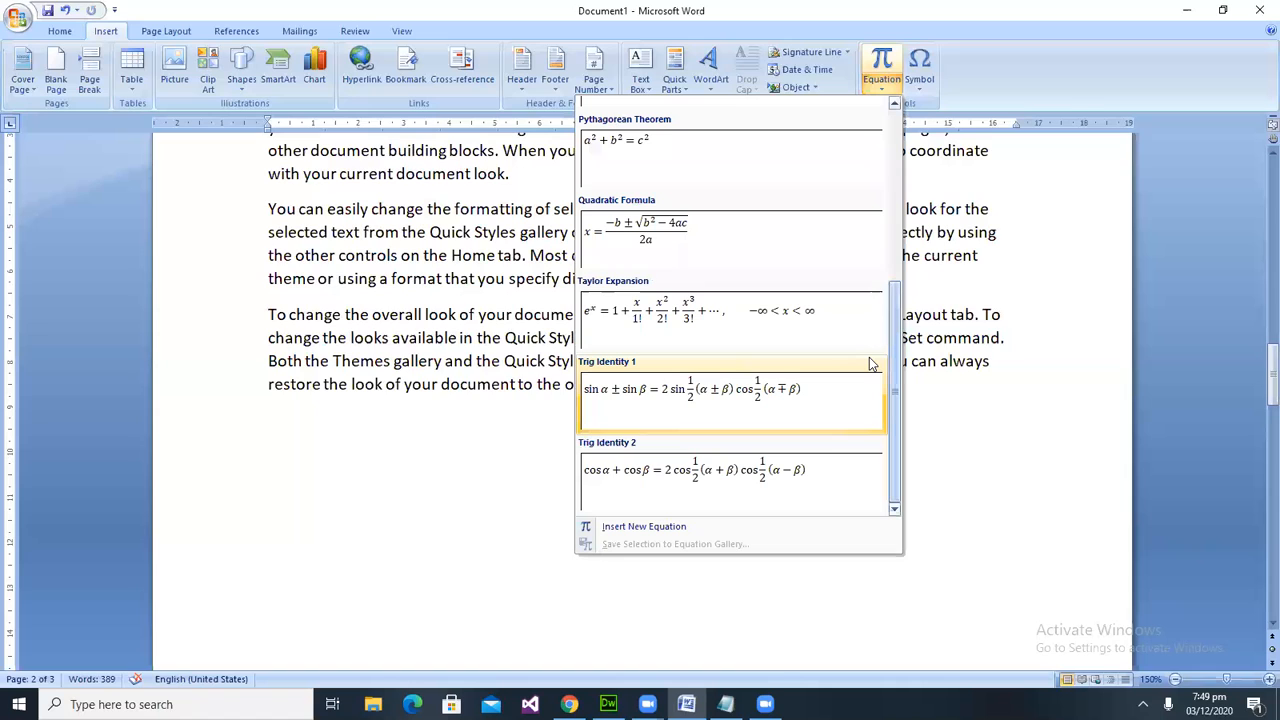
scroll(728, 300, up, 3)
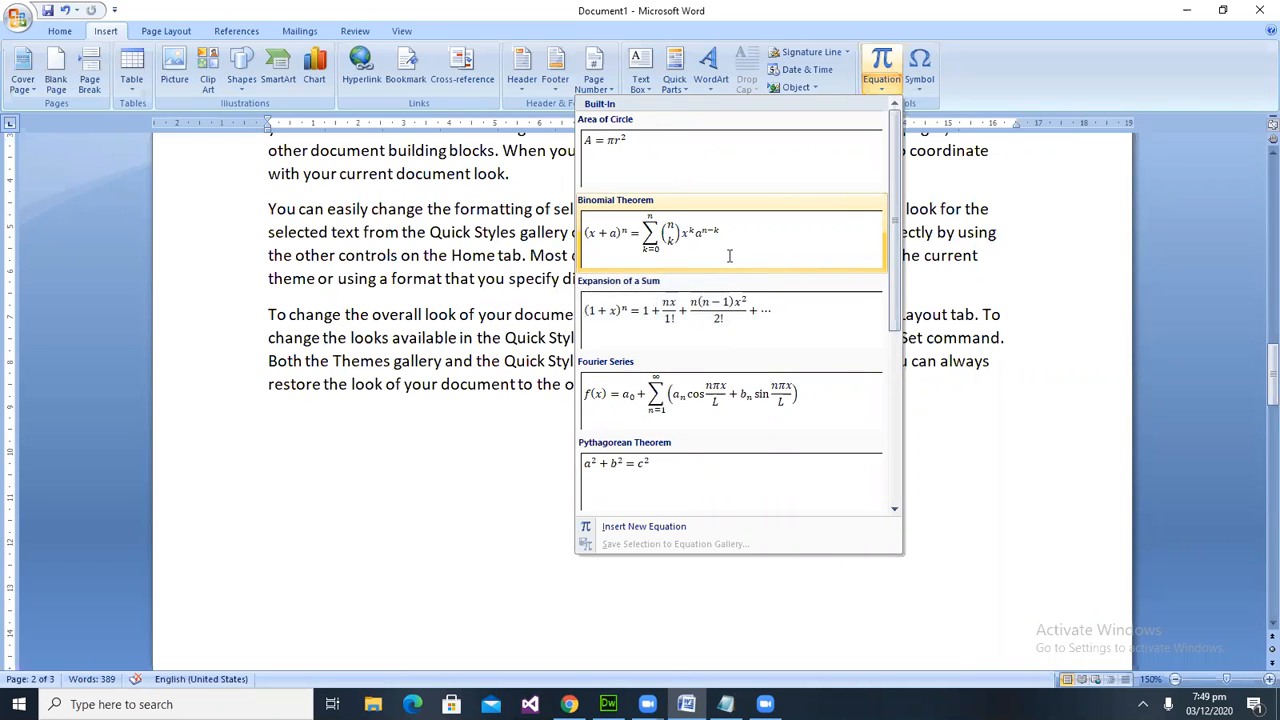
key(Return)
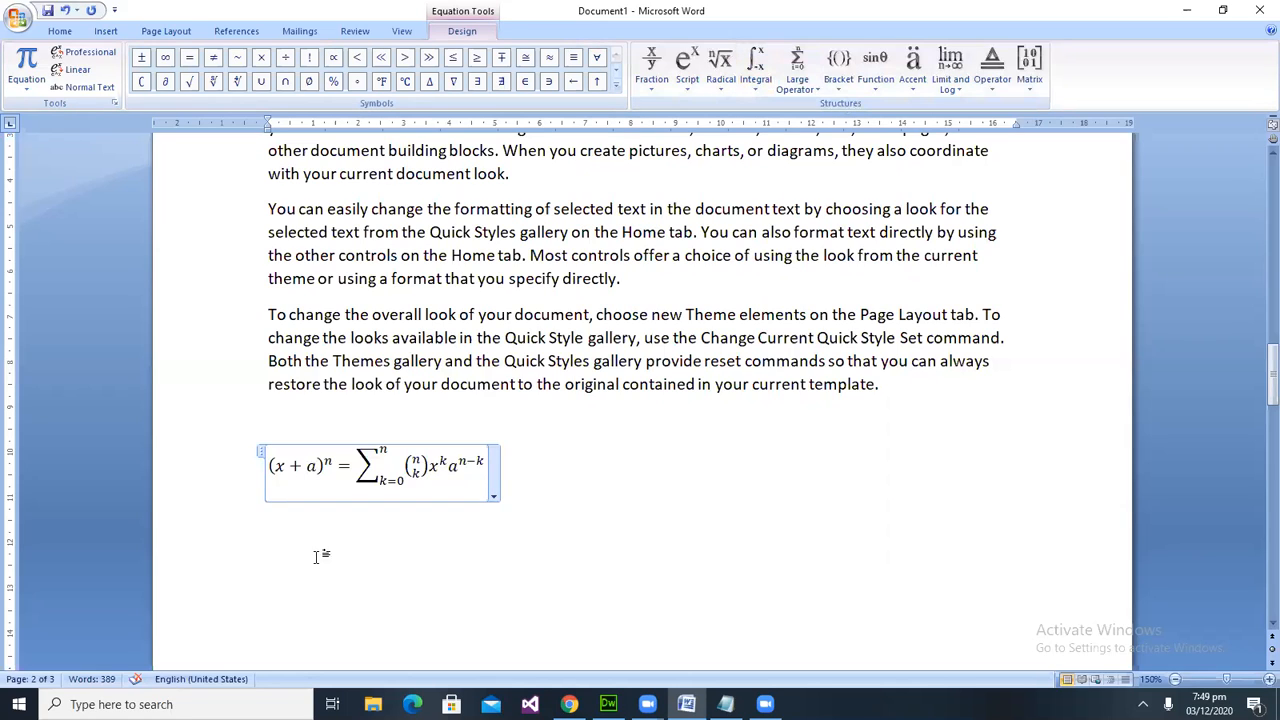
click(258, 454)
key(Delete)
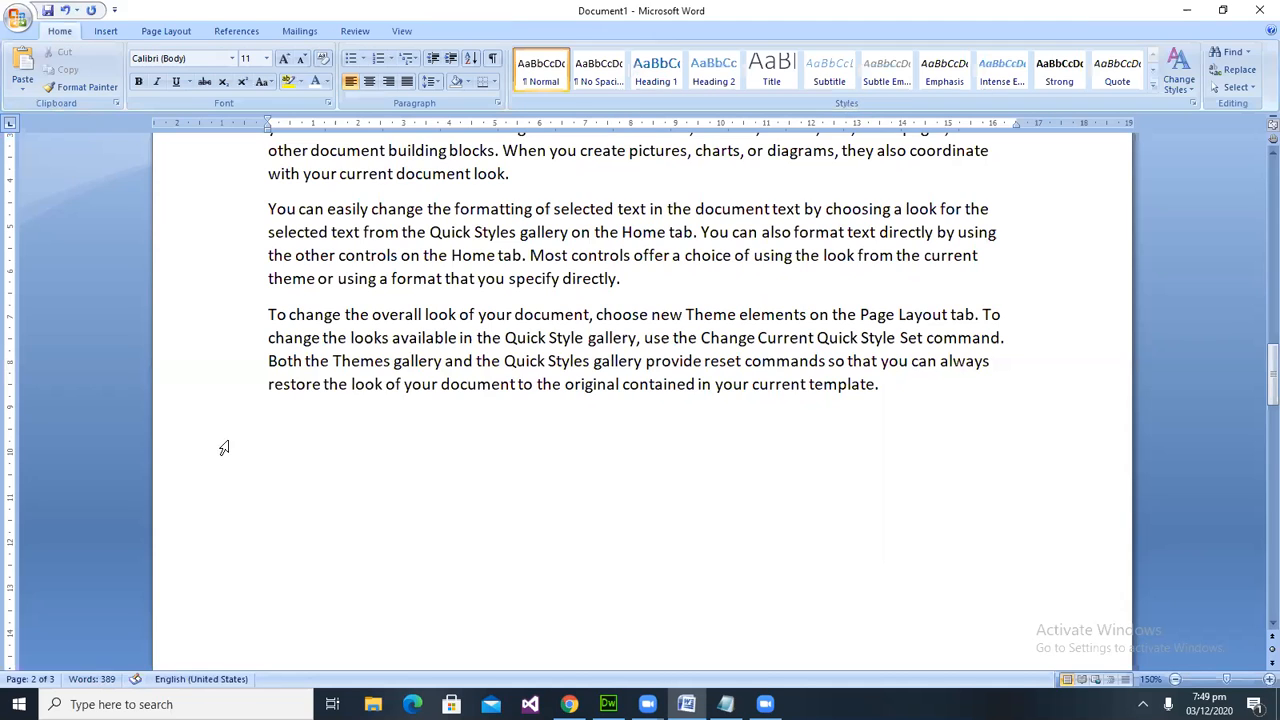
Open the shortcut key settings of the euro sign from the full symbol list.
click(116, 33)
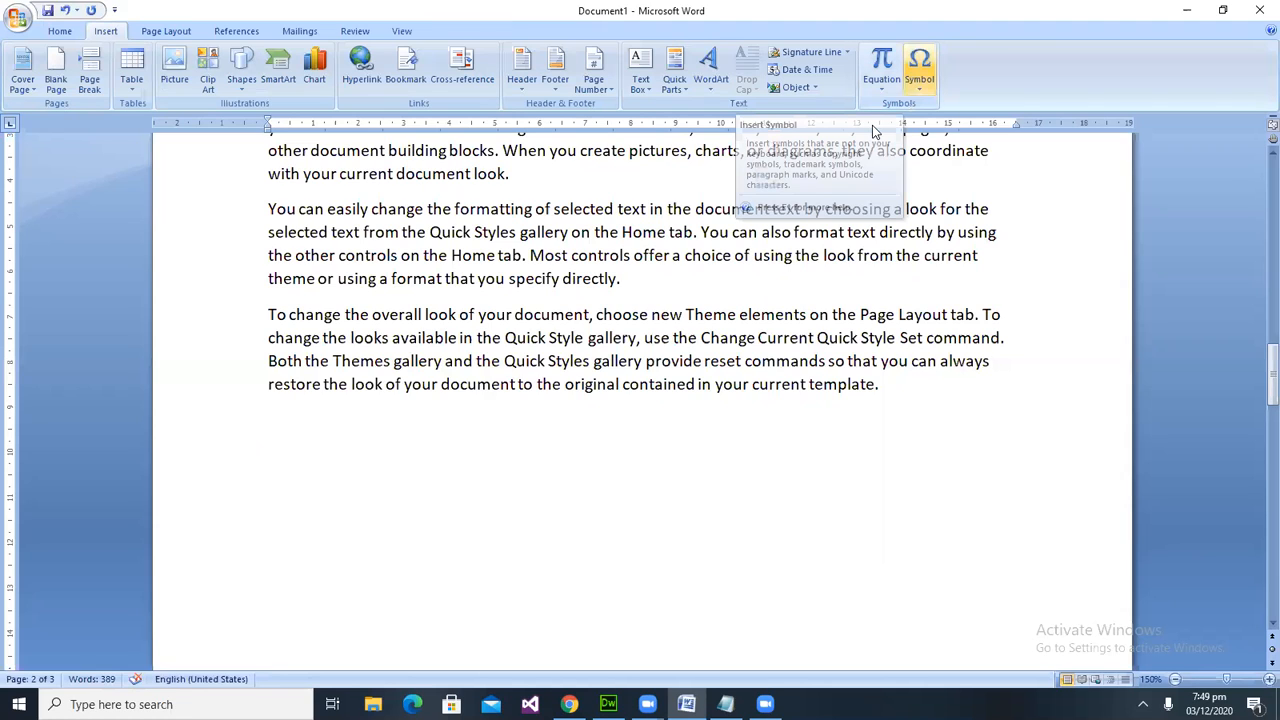
click(915, 82)
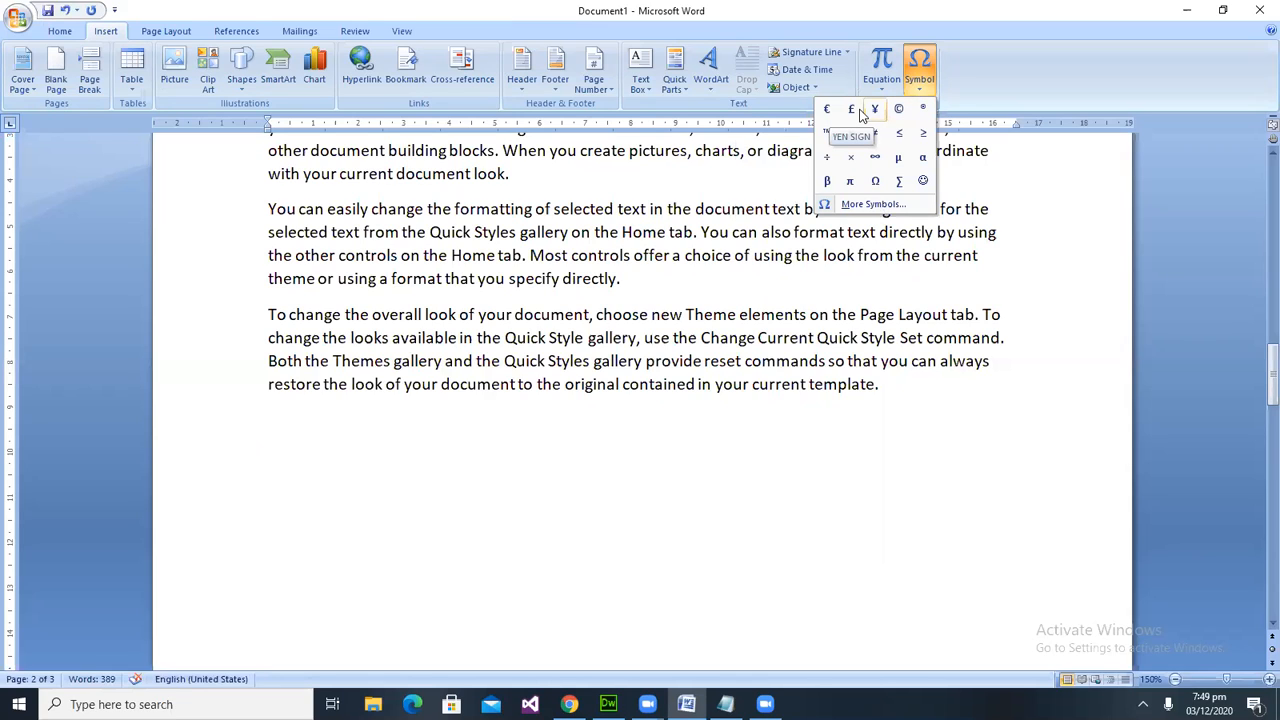
click(866, 204)
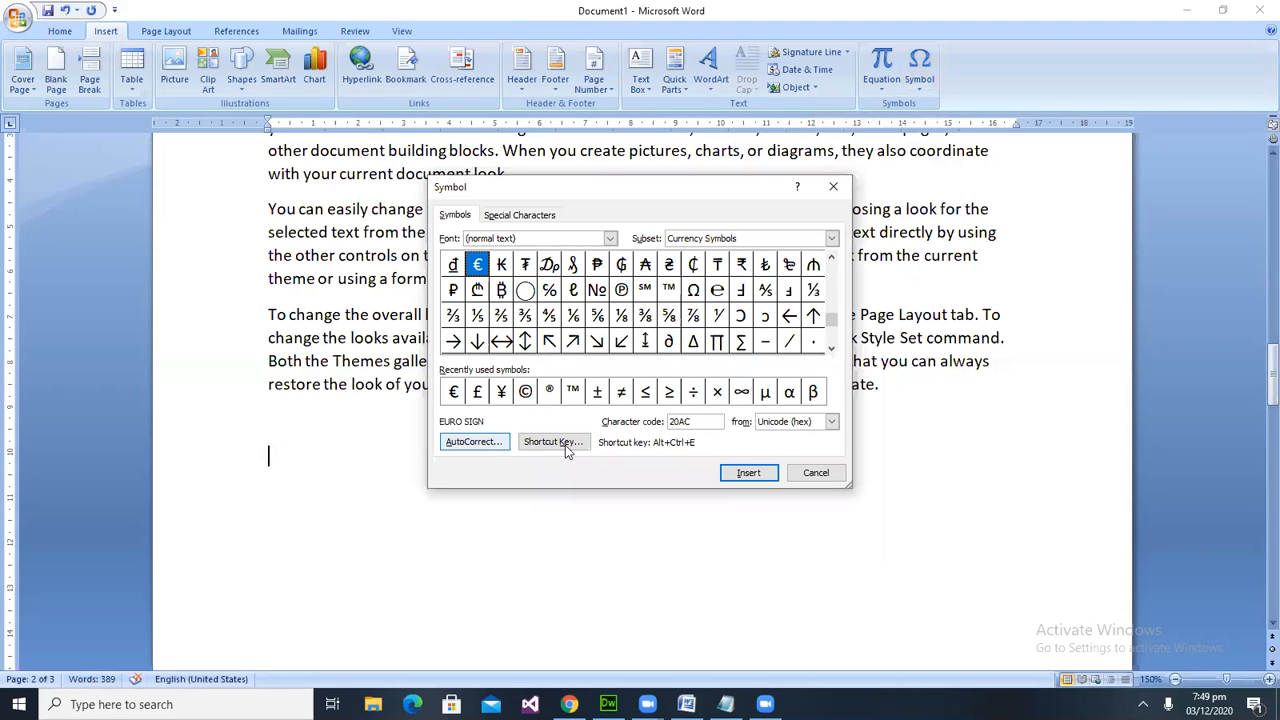
click(553, 442)
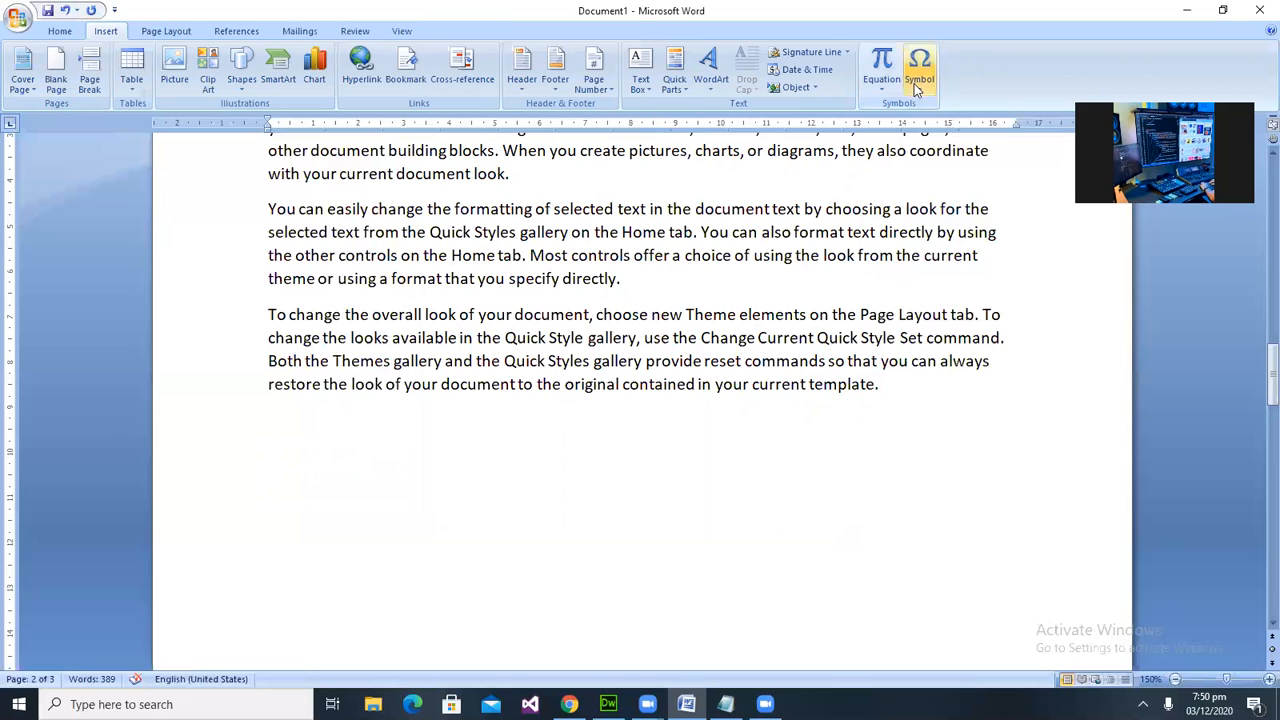
Assign the shortcut Alt+Ctrl+Q to the drachma sign from the currency symbols, saved in Normal, and return to the document.
click(914, 82)
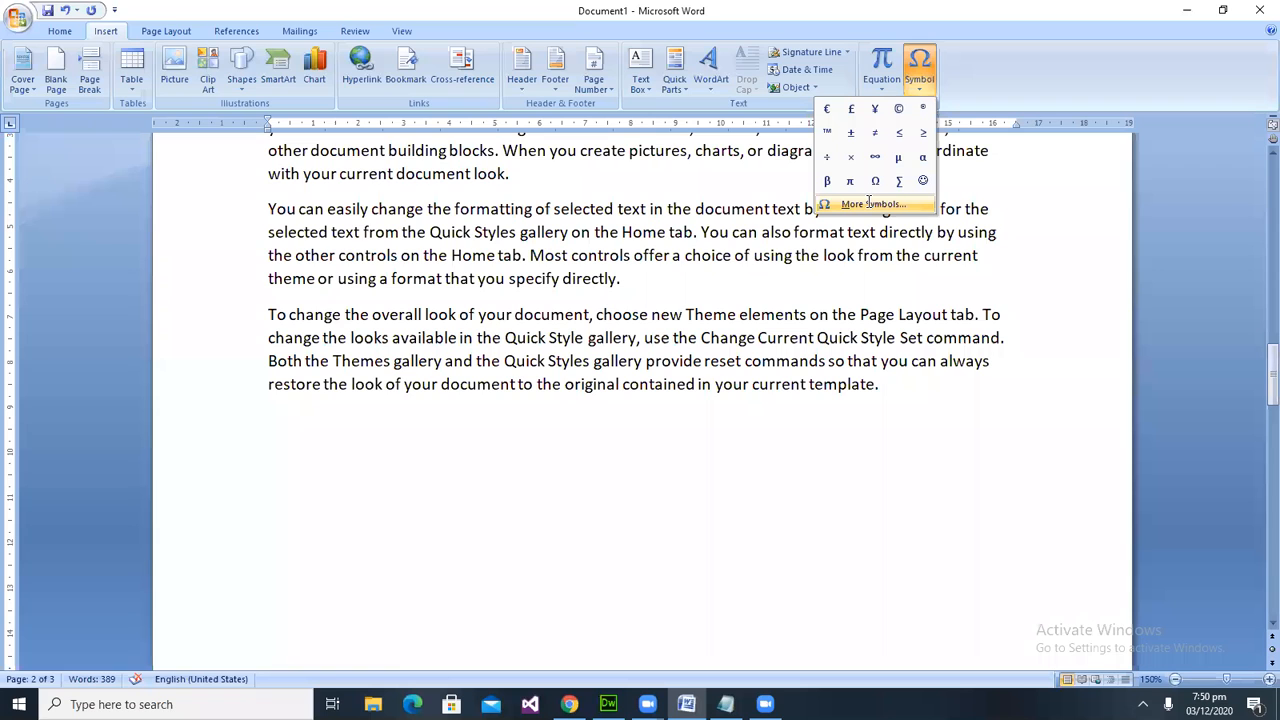
click(869, 203)
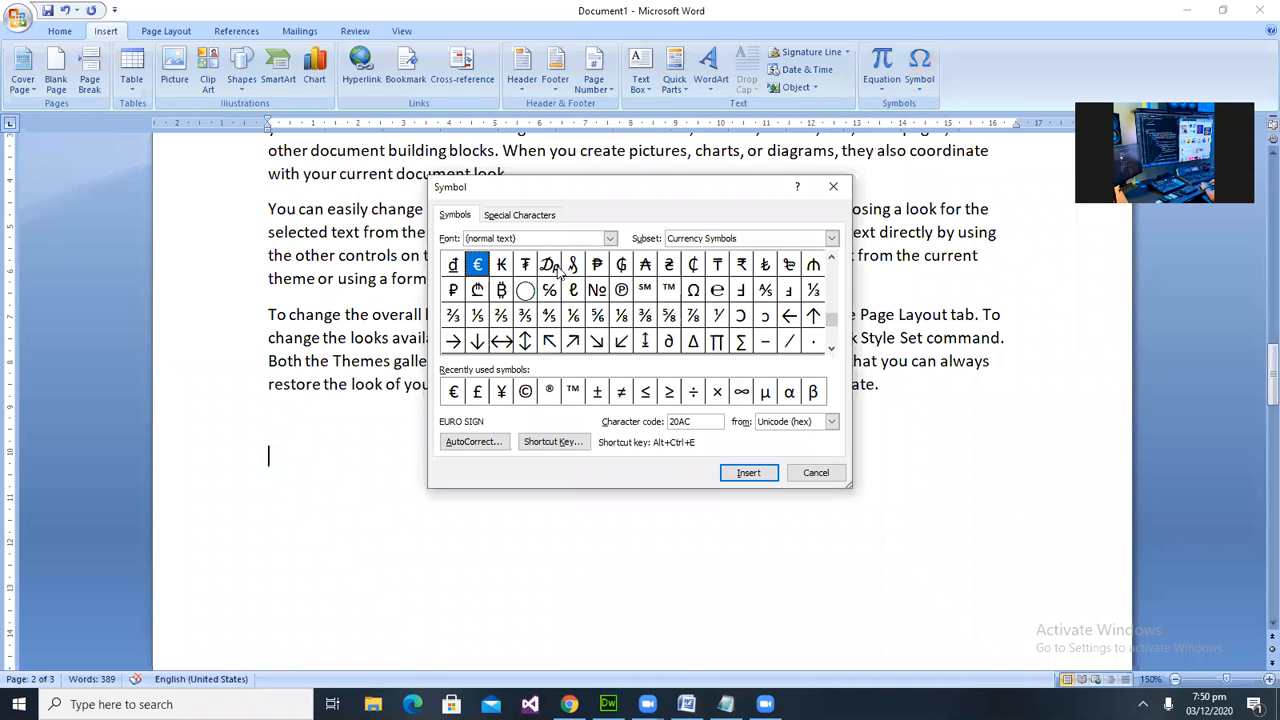
click(549, 264)
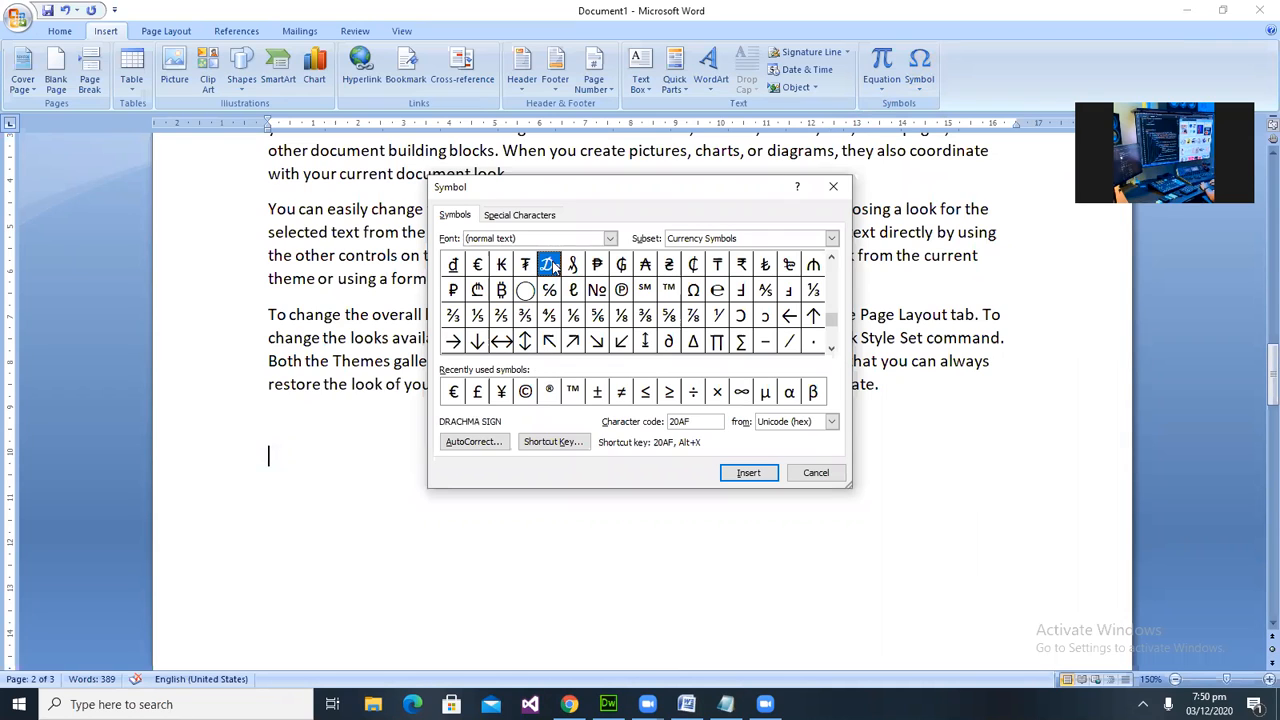
click(550, 445)
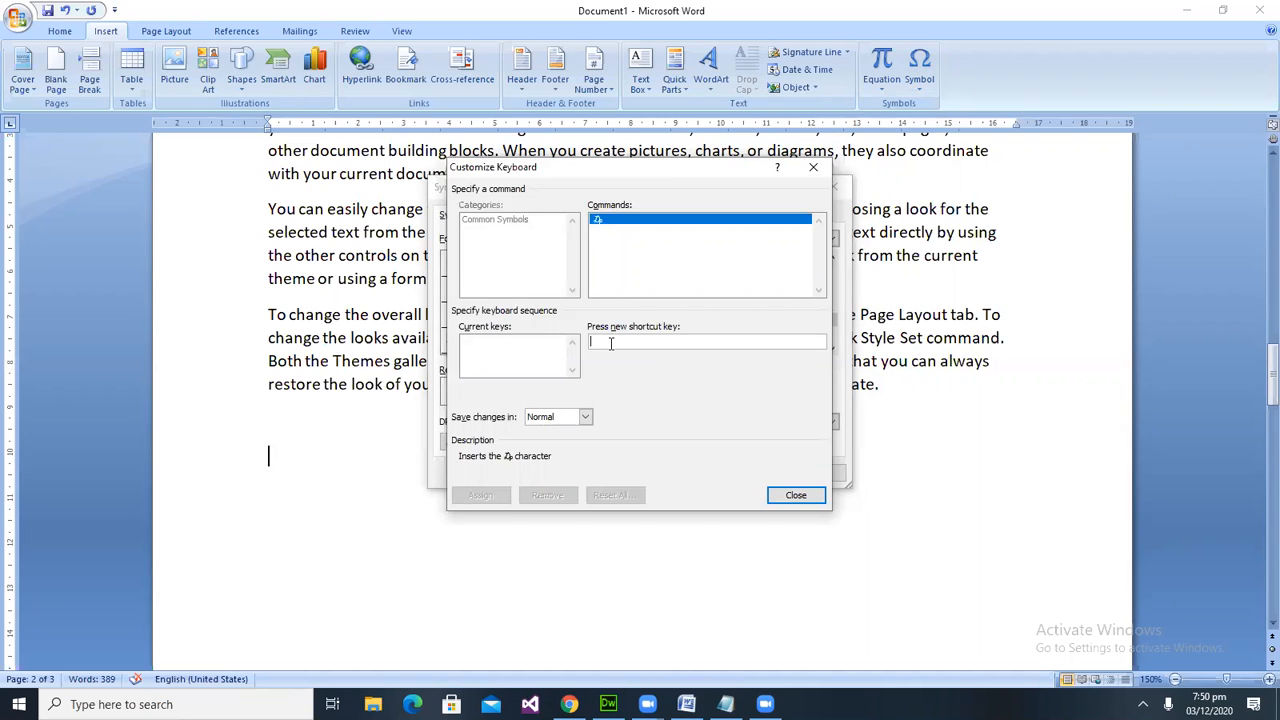
key(ctrl+alt+q)
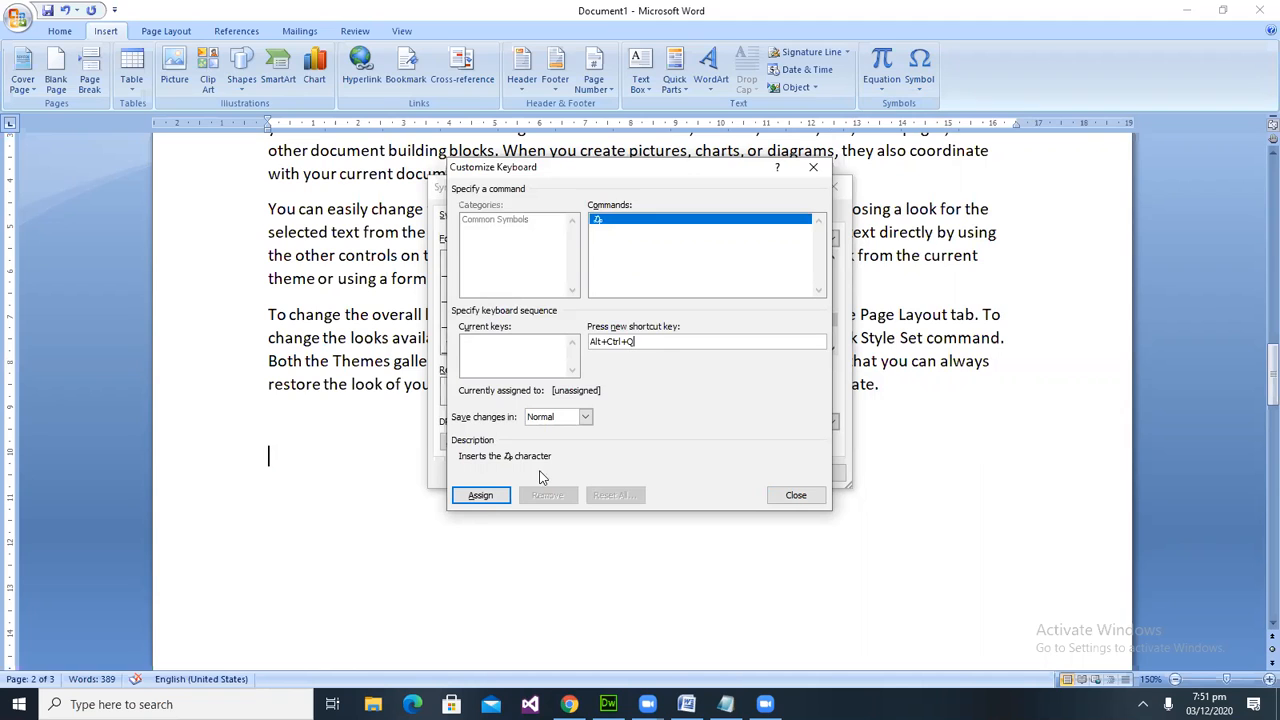
click(479, 495)
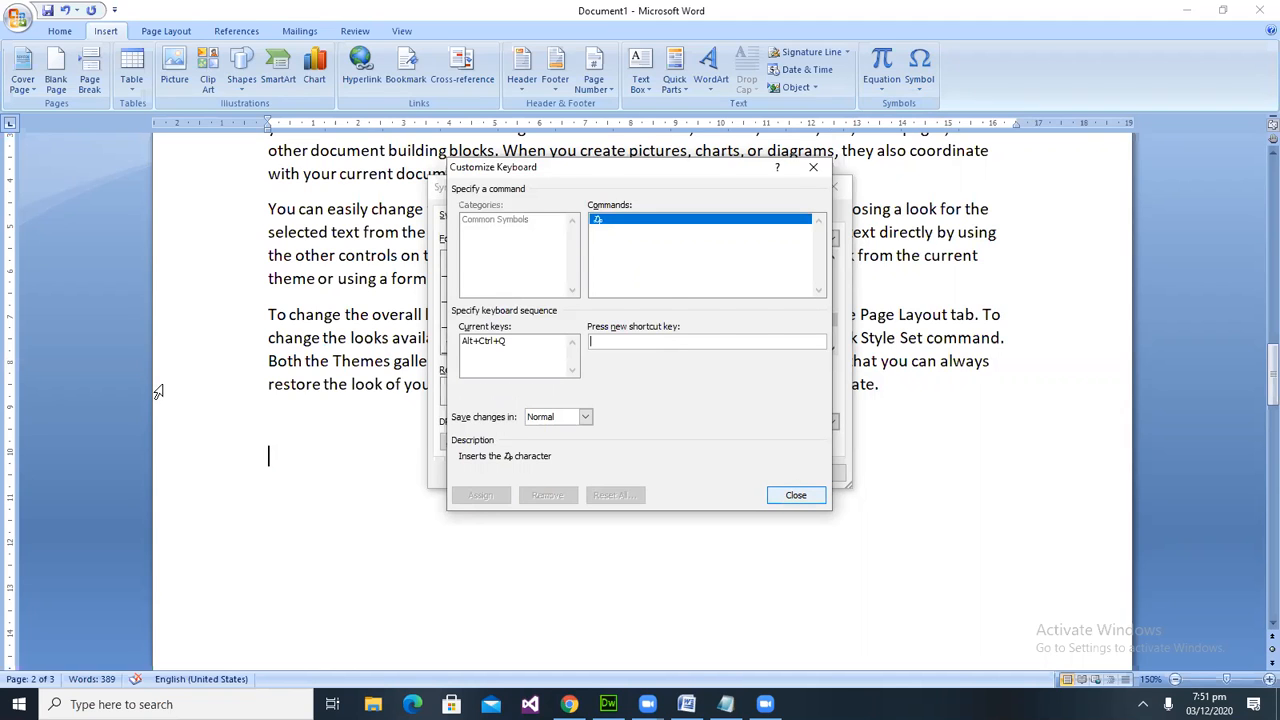
key(Escape)
key(Escape)
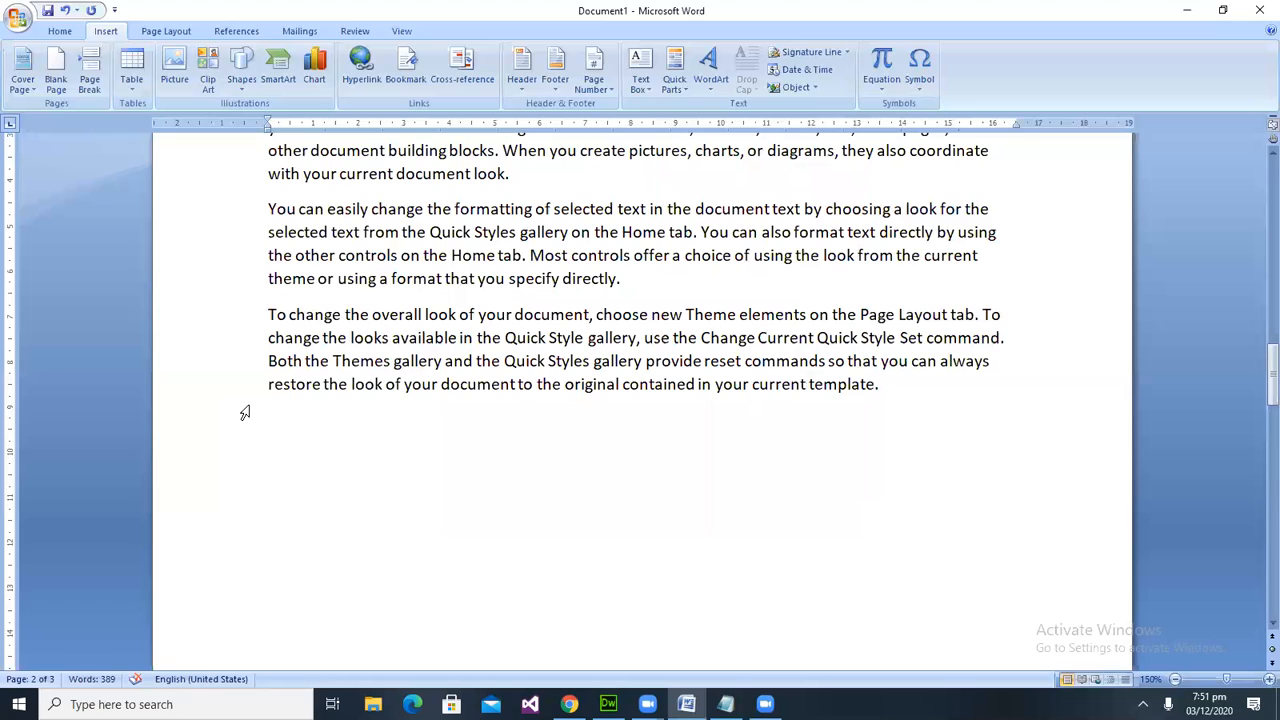
Insert the drachma sign on the empty line below the last paragraph with its newly assigned shortcut.
key(alt+d)
drag(300, 451, 274, 454)
click(288, 457)
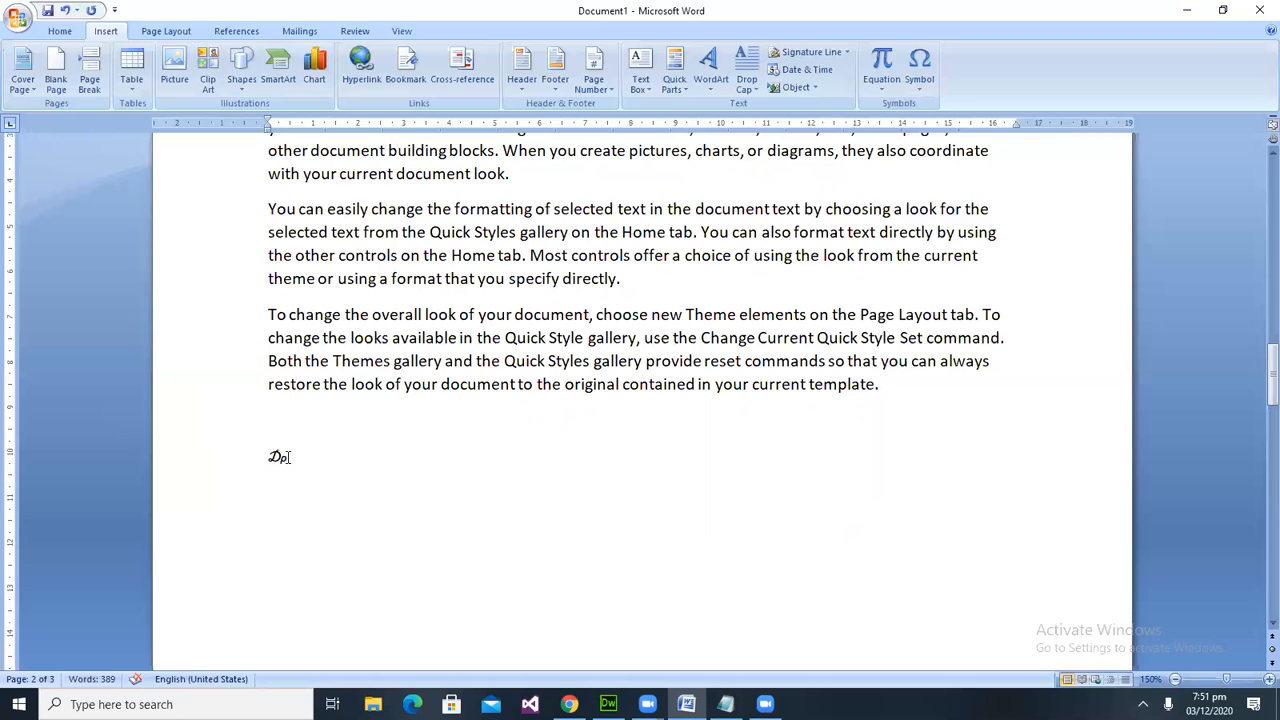
Add about two lines of repeated drachma signs after the first one using its assigned shortcut.
key(ctrl+v)
key(ctrl+v)
key(ctrl+v)
key(ctrl+v)
key(ctrl+v)
key(ctrl+v)
key(ctrl+v)
key(ctrl+v)
key(ctrl+v)
key(ctrl+v)
key(ctrl+v)
key(ctrl+v)
key(ctrl+v)
key(ctrl+v)
key(ctrl+v)
key(ctrl+v)
key(ctrl+v)
key(ctrl+v)
key(ctrl+v)
key(ctrl+v)
key(ctrl+v)
key(ctrl+v)
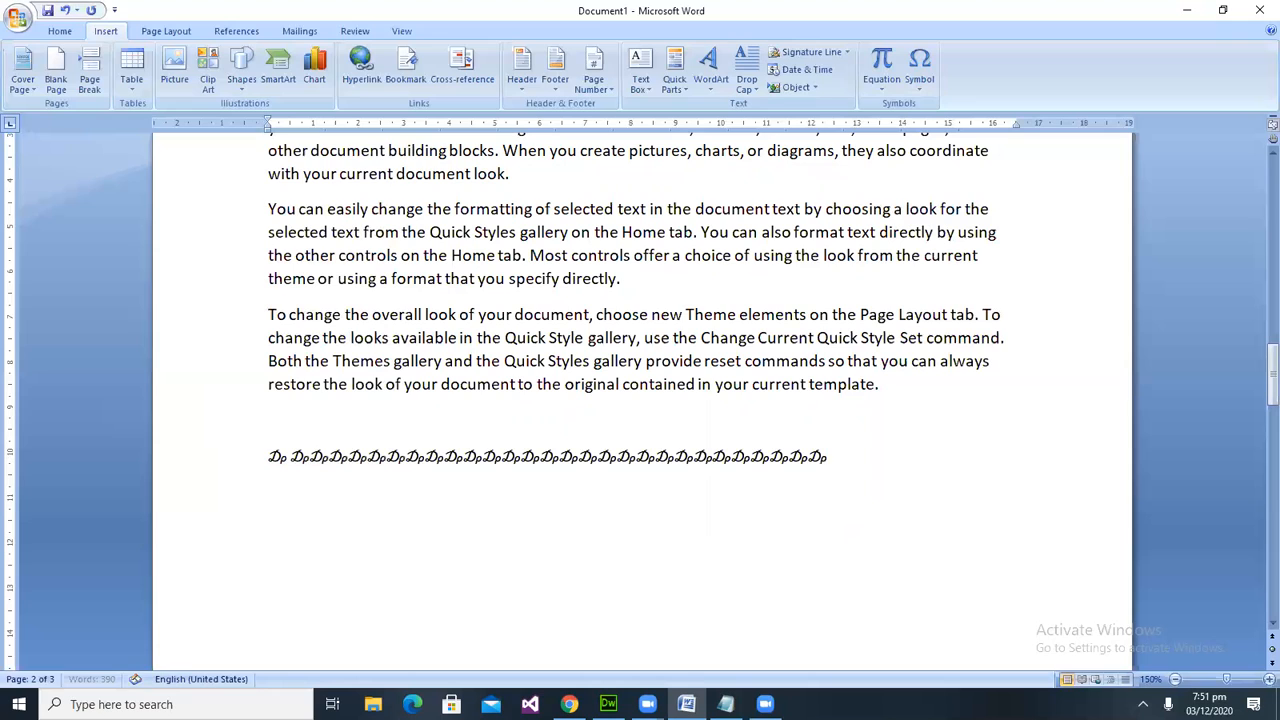
key(ctrl+v)
key(ctrl+v)
key(ctrl+v)
key(ctrl+v)
key(ctrl+v)
key(ctrl+v)
key(ctrl+v)
key(ctrl+v)
key(ctrl+v)
key(ctrl+v)
key(ctrl+v)
key(ctrl+v)
key(ctrl+v)
key(ctrl+v)
key(ctrl+v)
key(ctrl+v)
key(ctrl+v)
key(ctrl+v)
key(ctrl+v)
key(ctrl+v)
key(ctrl+v)
key(ctrl+v)
key(ctrl+v)
key(ctrl+v)
key(ctrl+v)
key(ctrl+v)
key(ctrl+v)
key(ctrl+v)
key(ctrl+v)
key(ctrl+v)
key(ctrl+v)
key(ctrl+v)
key(ctrl+v)
key(ctrl+v)
key(ctrl+v)
key(ctrl+v)
key(ctrl+v)
key(ctrl+v)
key(ctrl+v)
key(ctrl+v)
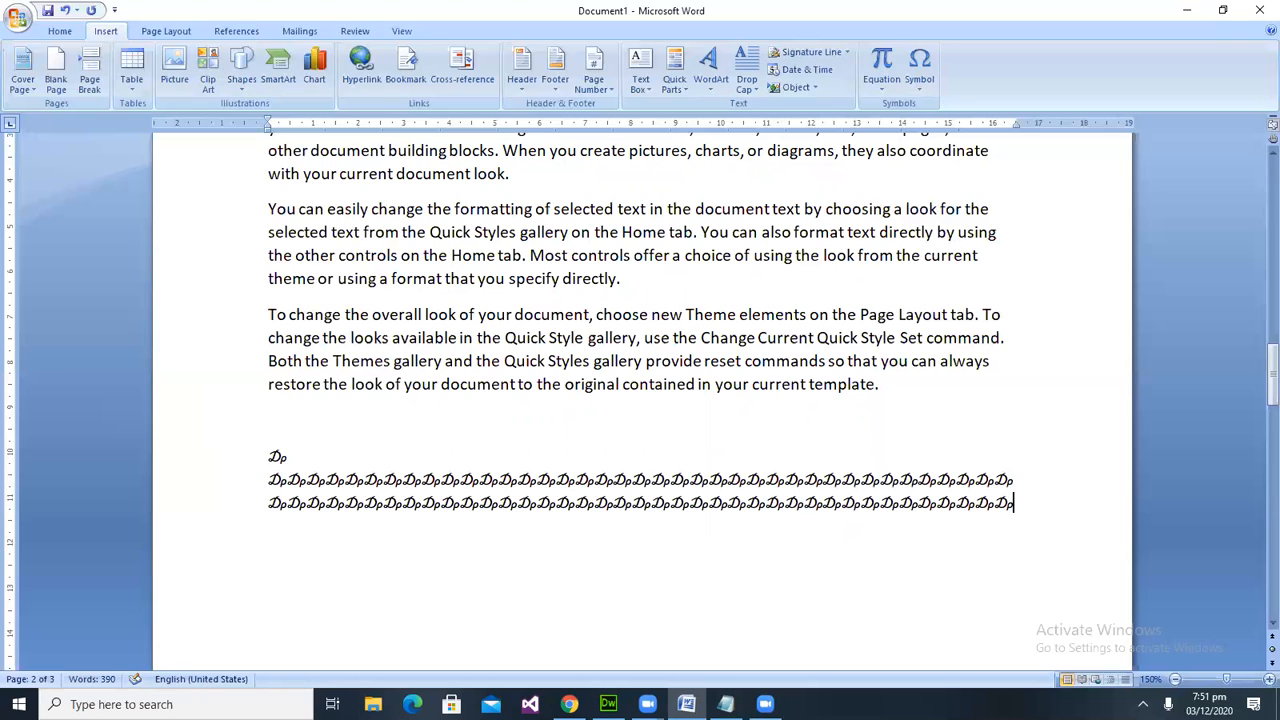
drag(302, 485, 962, 541)
click(1011, 512)
Open the AutoCorrect settings of the euro sign from the full symbol list.
click(919, 84)
click(871, 205)
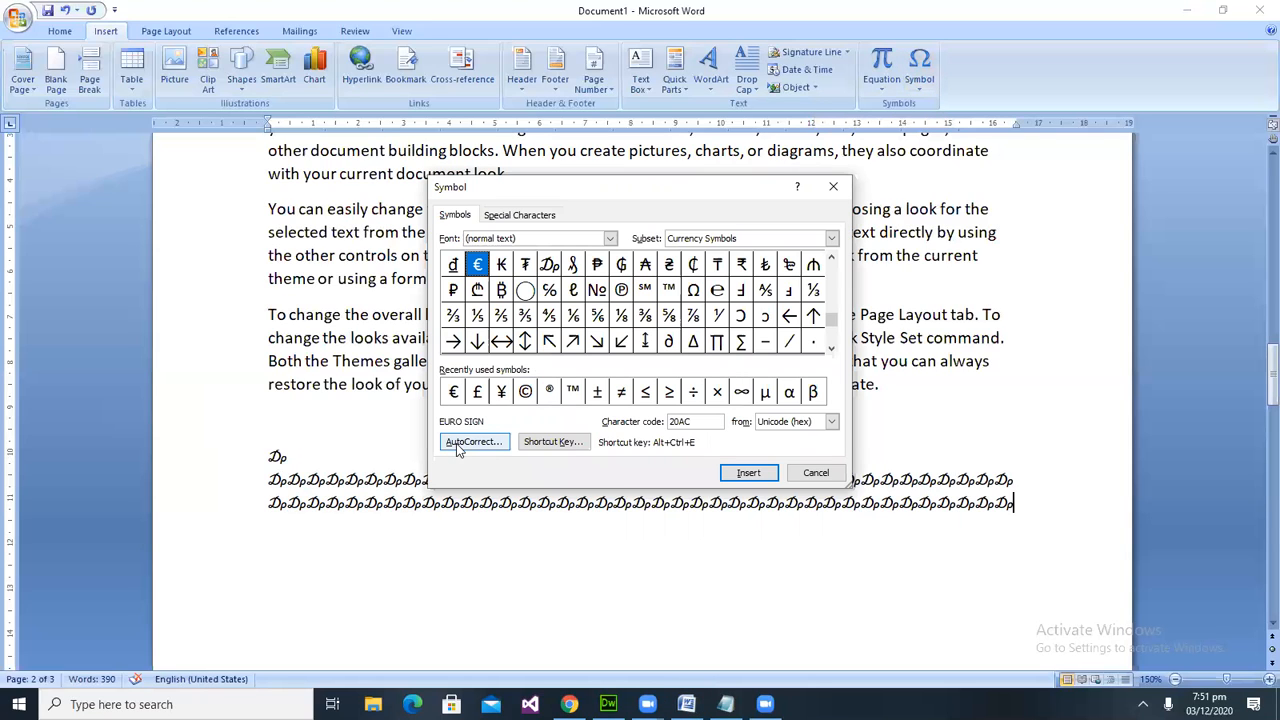
click(490, 441)
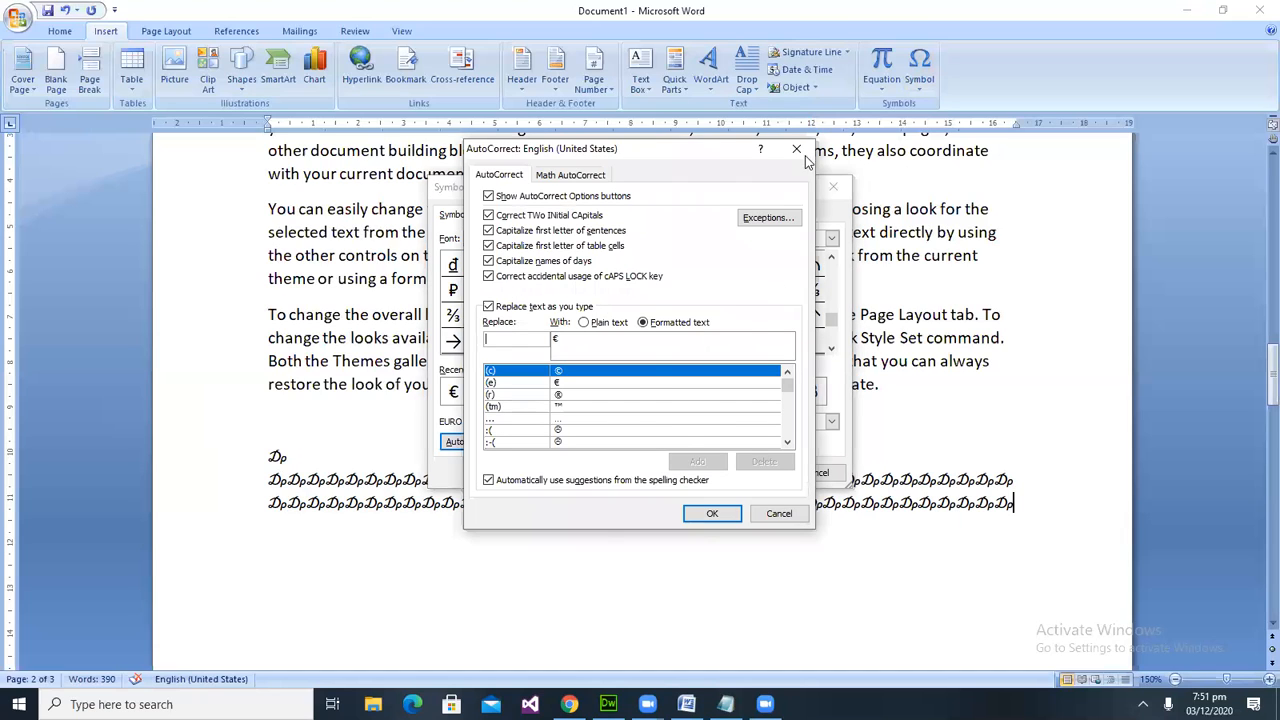
click(796, 150)
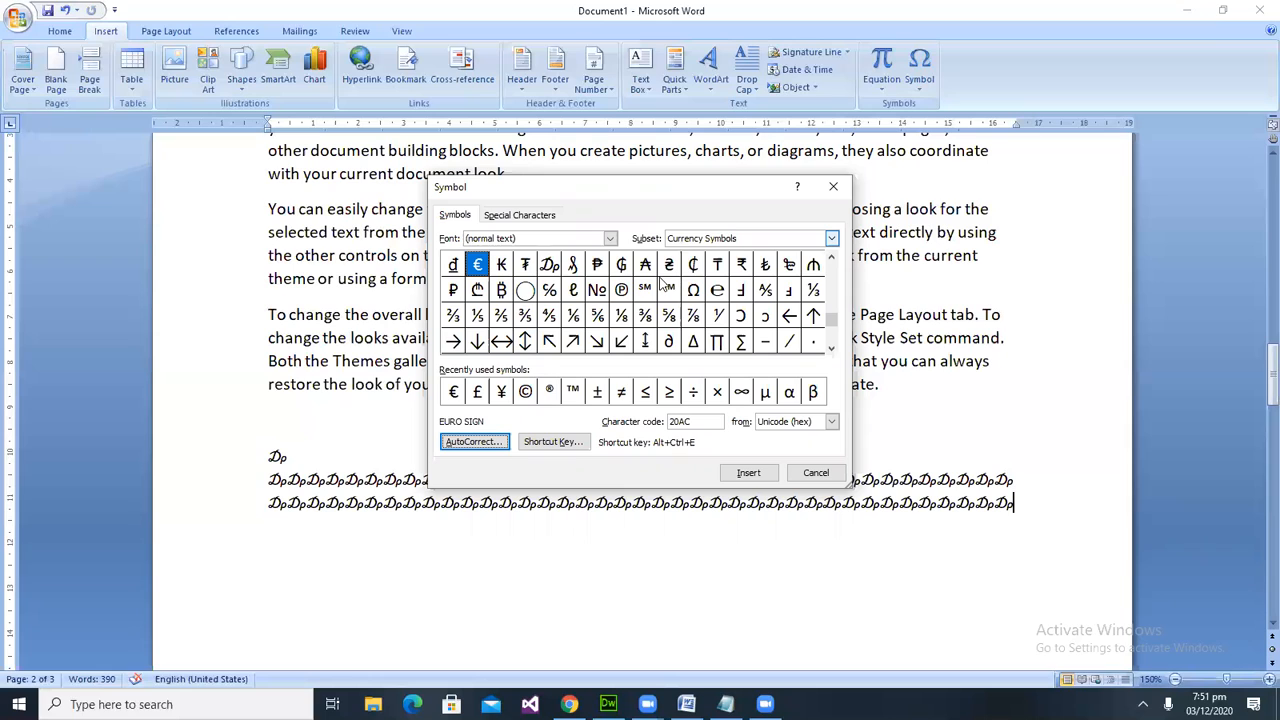
click(474, 442)
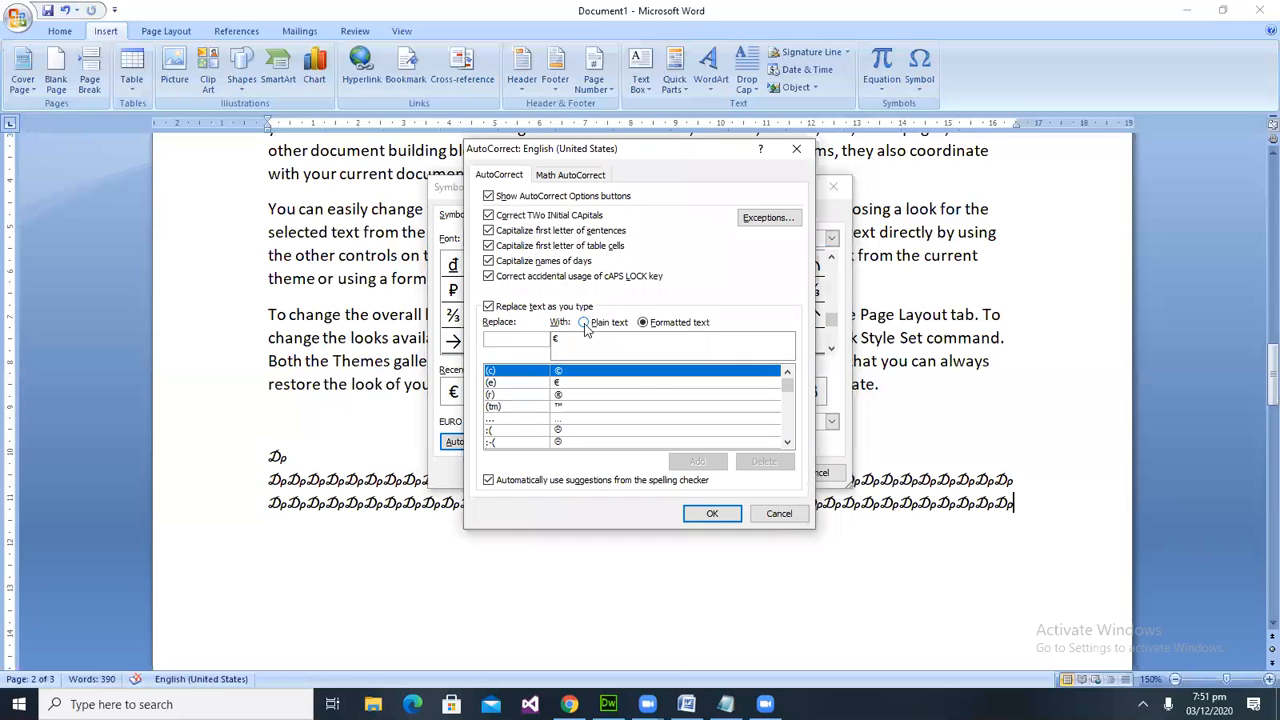
Clear the euro sign replacement and add an AutoCorrect entry that replaces ALP with Aptech Learning Pakistan.
click(585, 323)
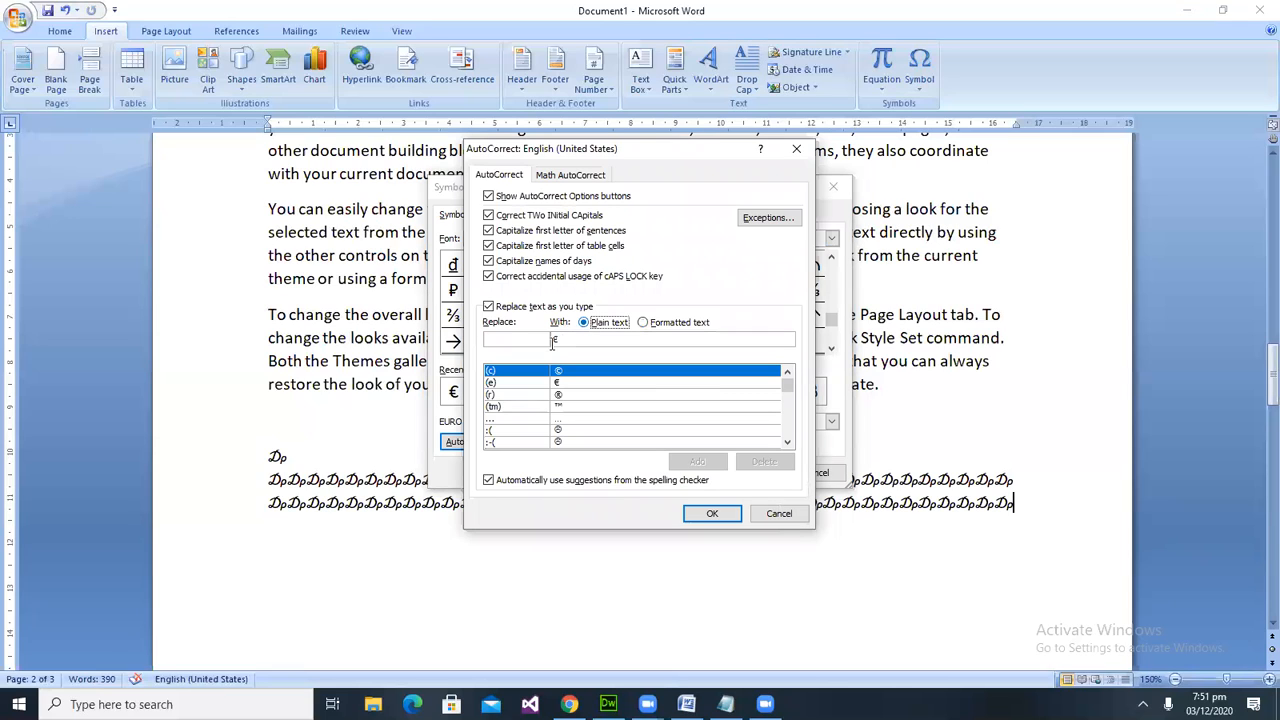
key(BackSpace)
click(493, 341)
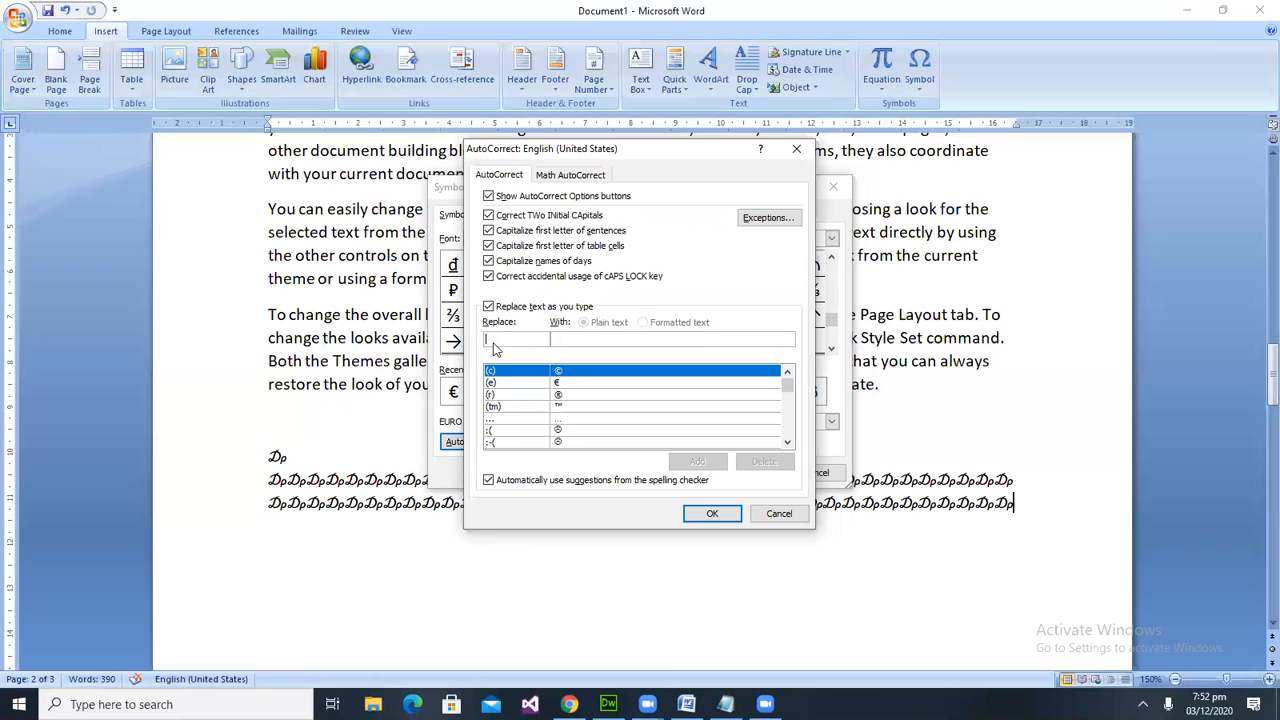
text(ALP)
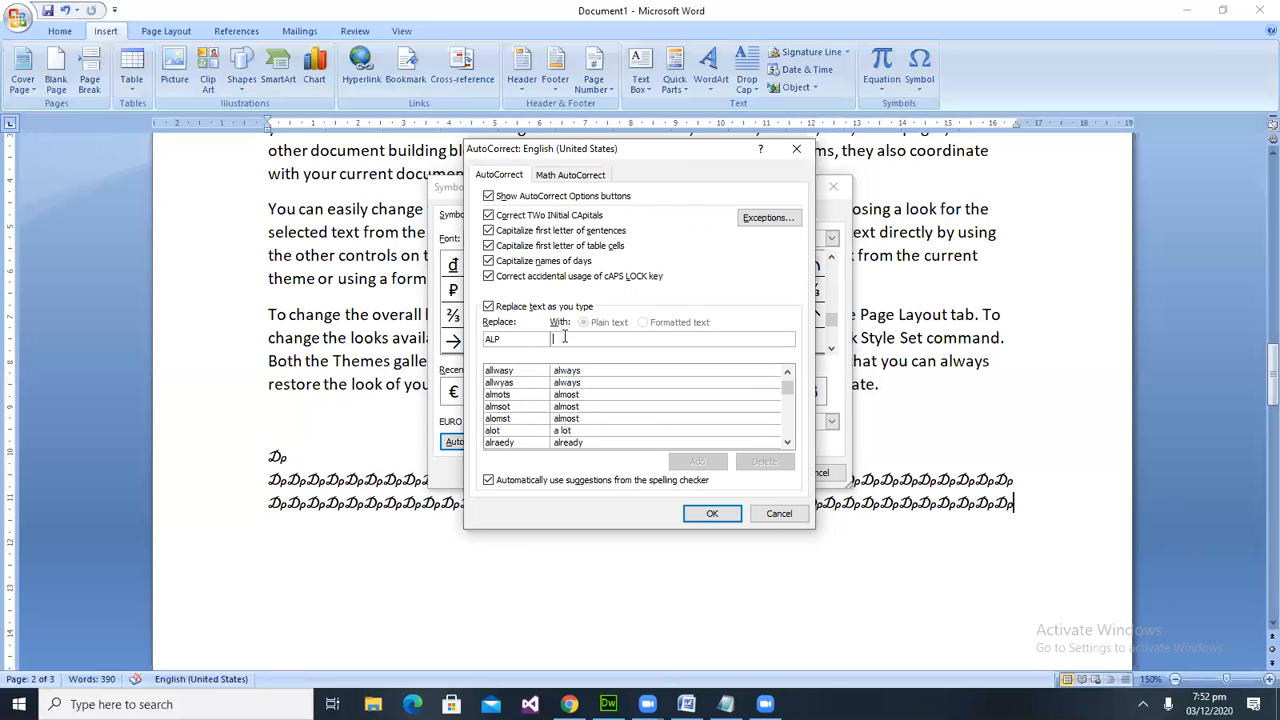
text(Ap)
text(ach La)
text(er)
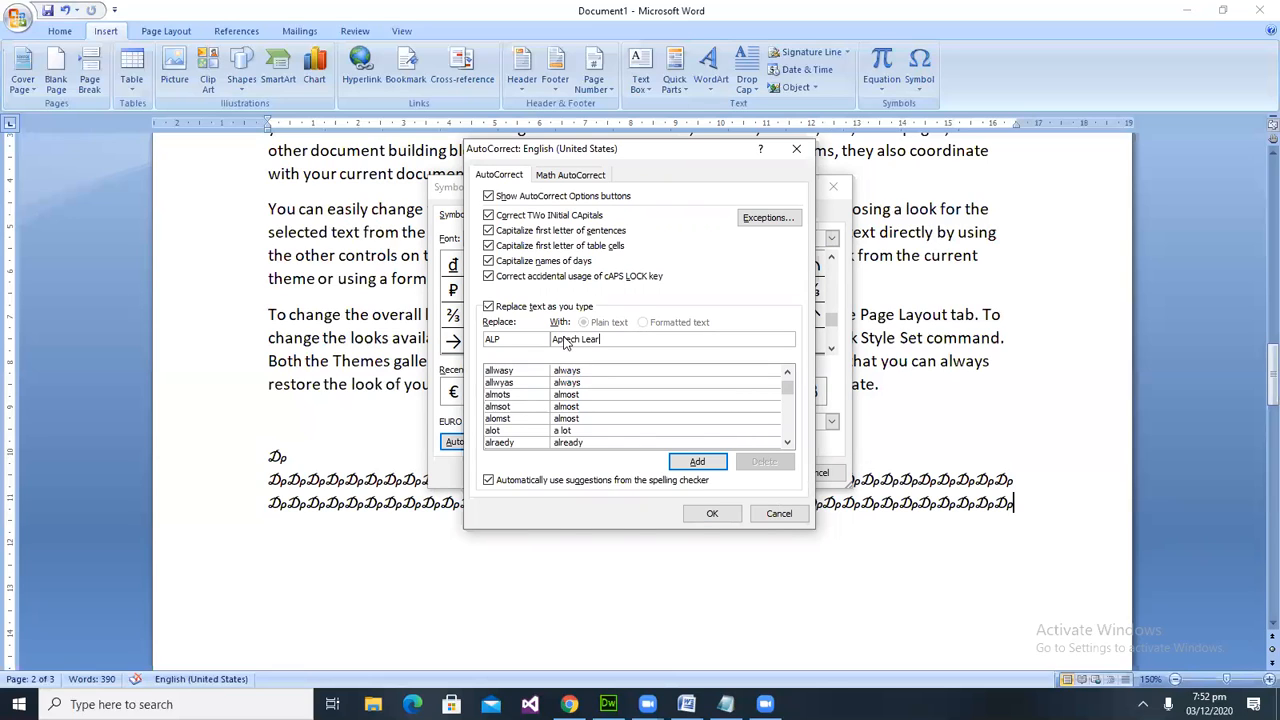
text(ning Pakistan)
click(697, 461)
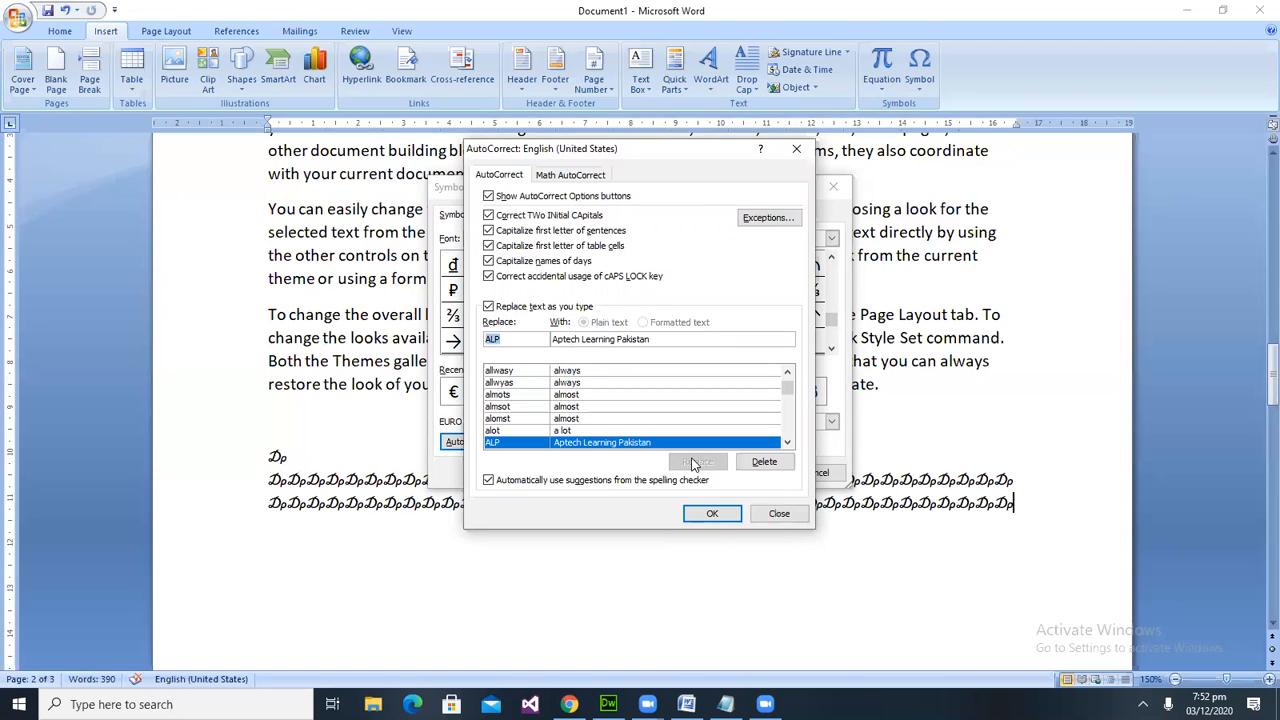
click(712, 514)
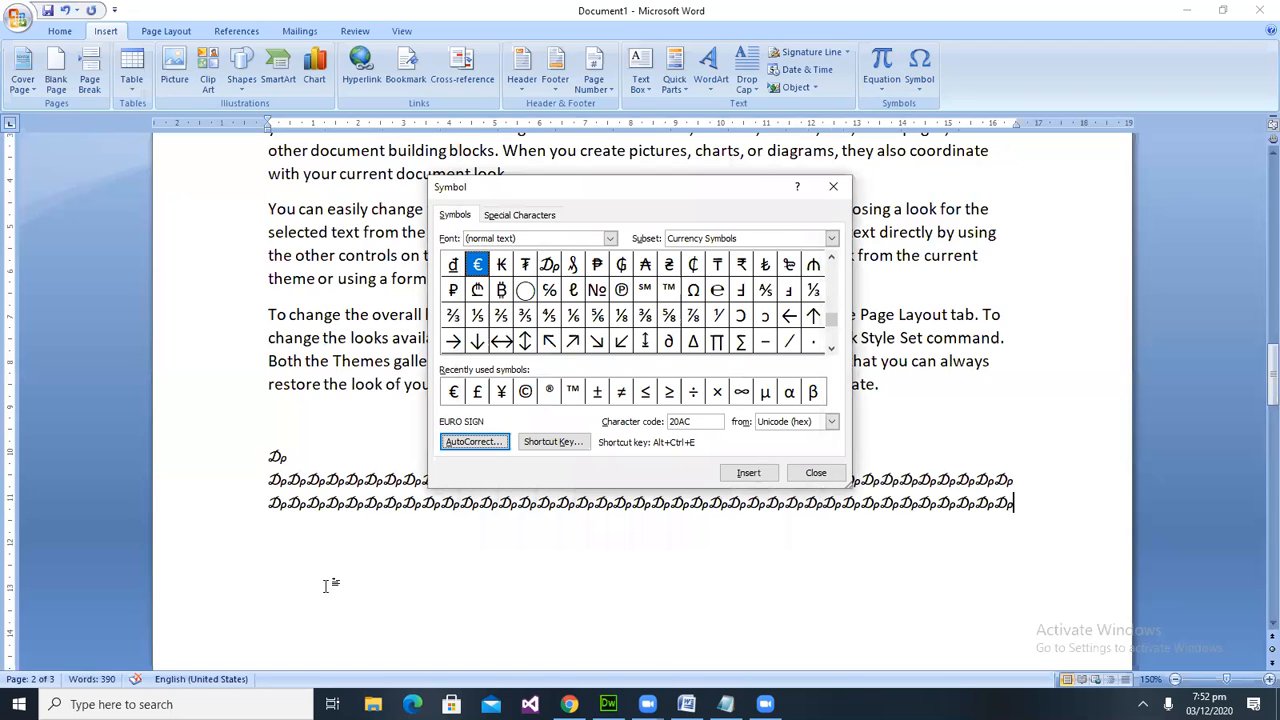
Return to the document and expand the abbreviation ALP on a new line below the drachma signs.
key(Escape)
key(Return)
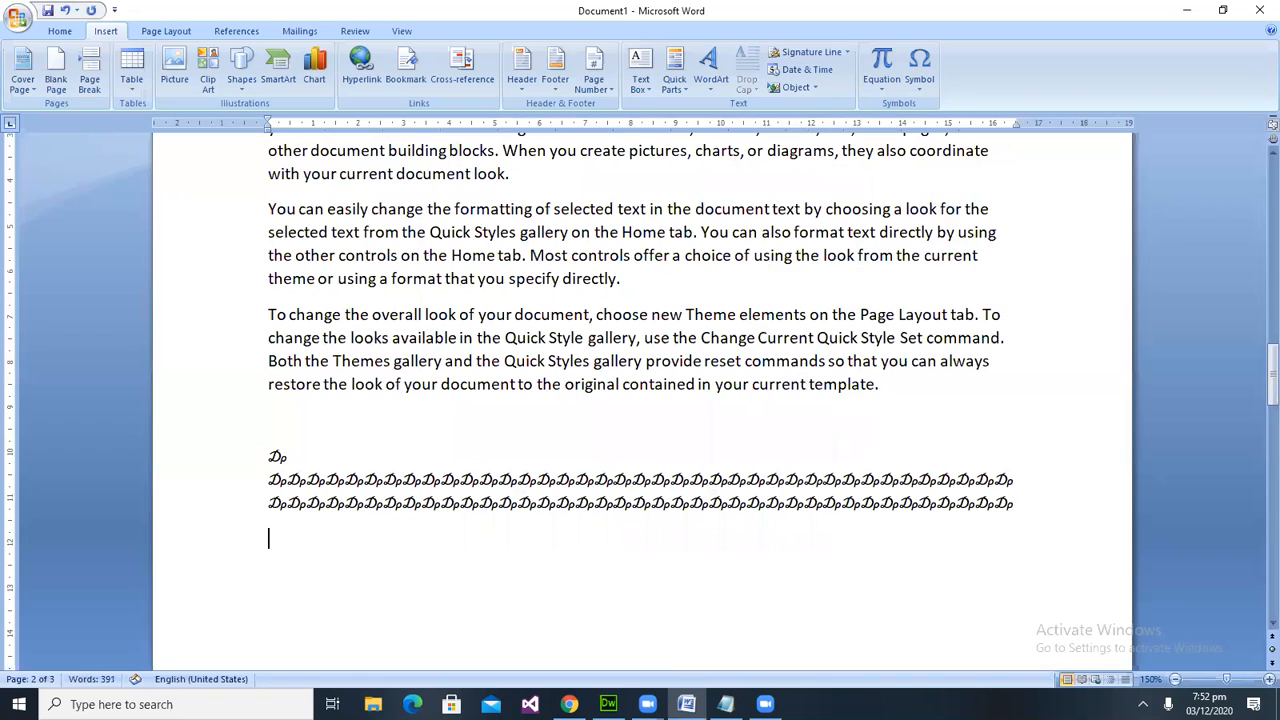
text(ALPakistan)
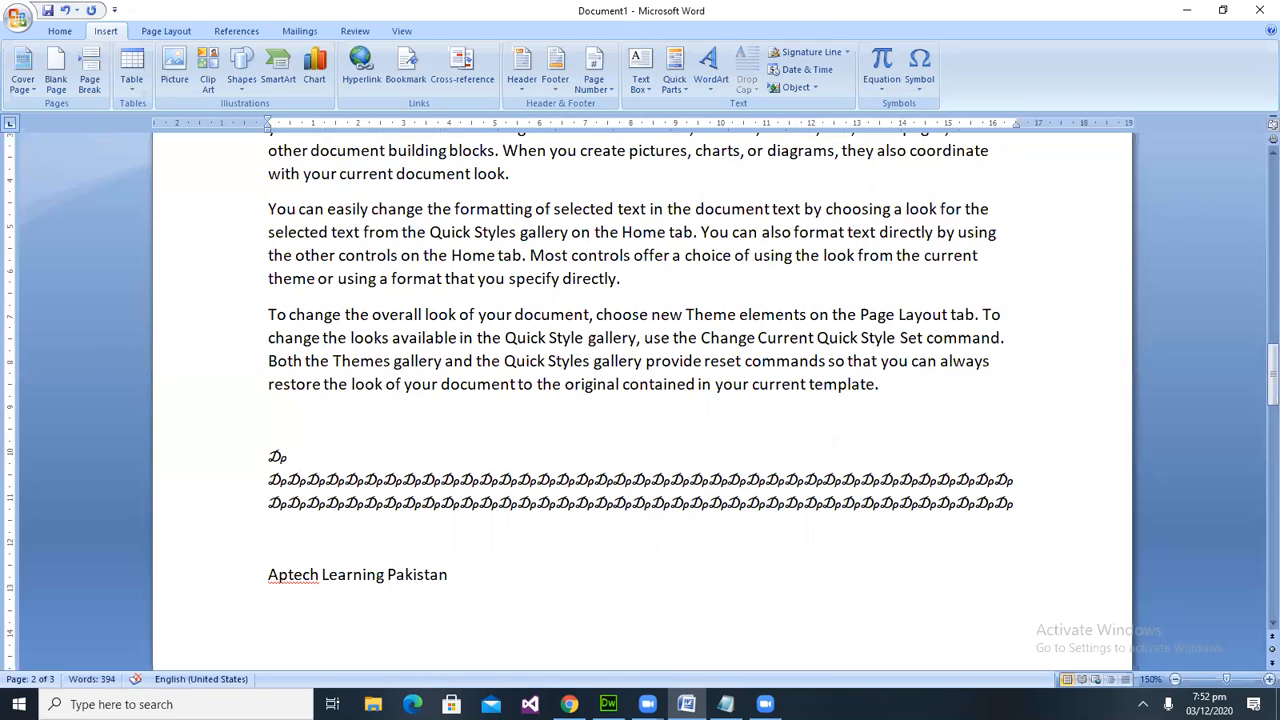
Try the lowercase abbreviation alp on the line below the expanded text and erase it.
text( A)
key(BackSpace)
text(alp)
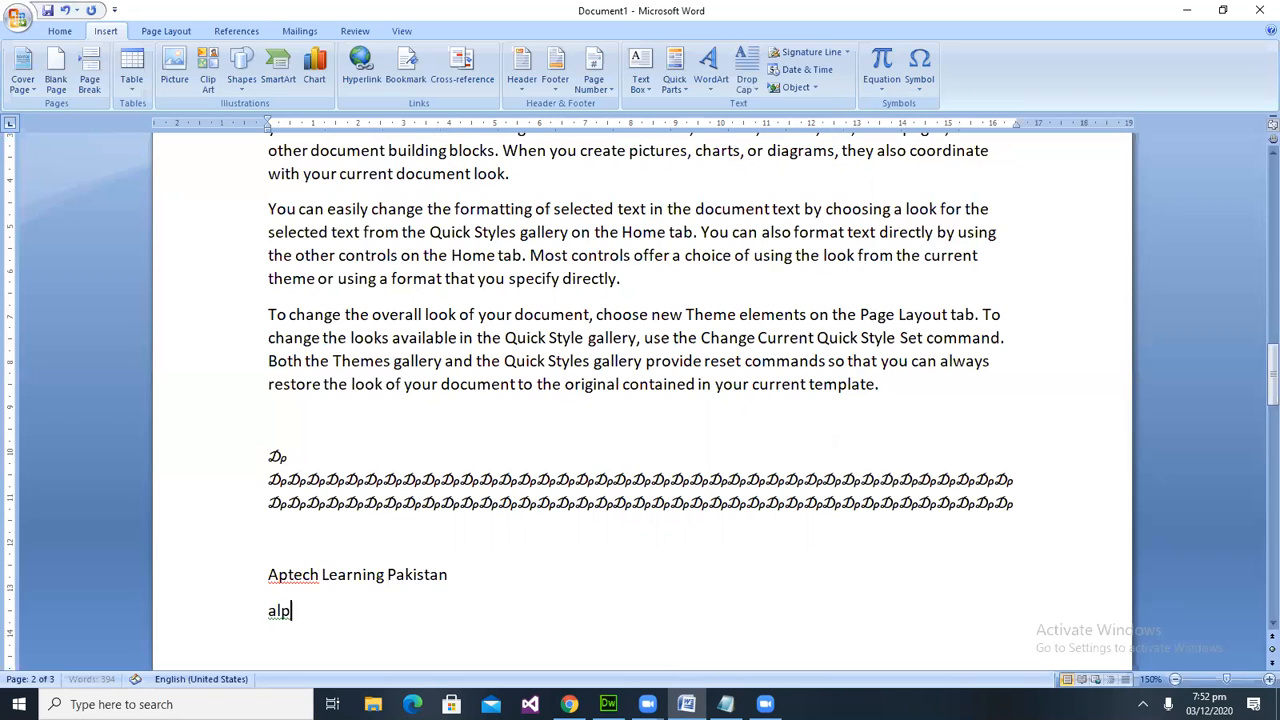
key(BackSpace)
key(BackSpace)
key(BackSpace)
key(BackSpace)
Expand the uppercase abbreviation ALP into a second Aptech Learning Pakistan line.
text(A<)
key(BackSpace)
text(LP)
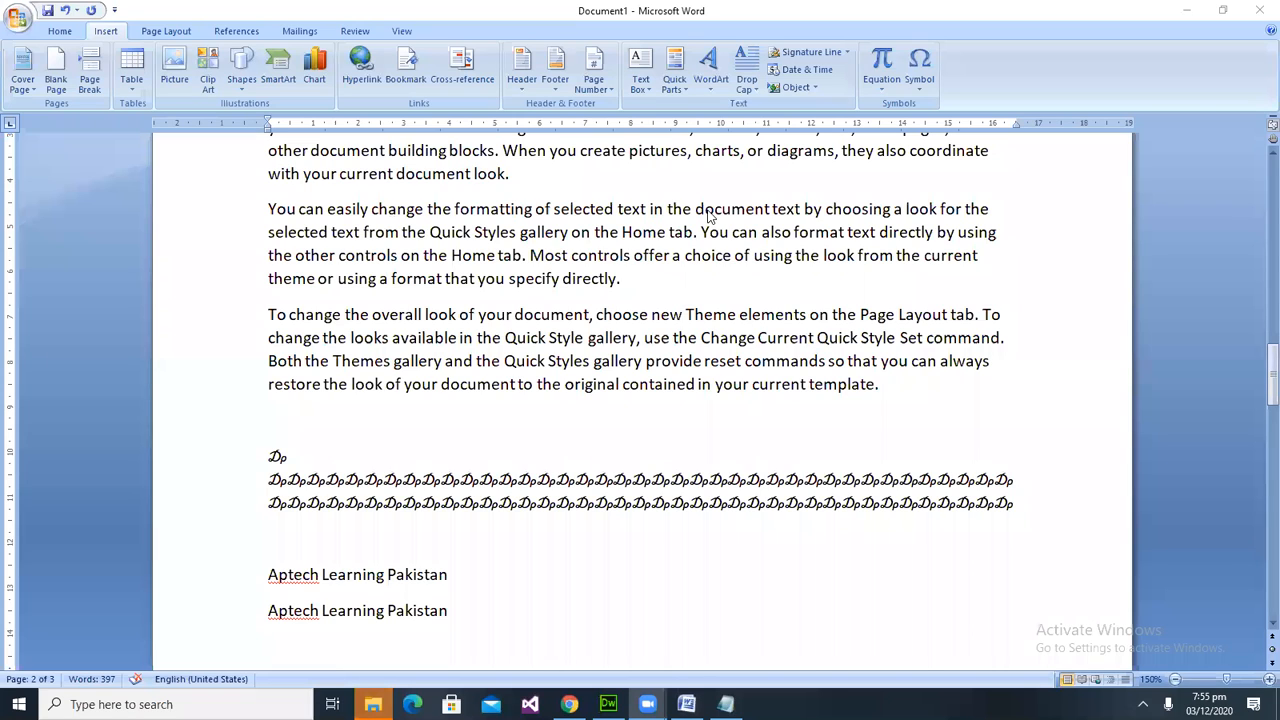
Apply the Normal margins preset to the document from its first page.
click(166, 31)
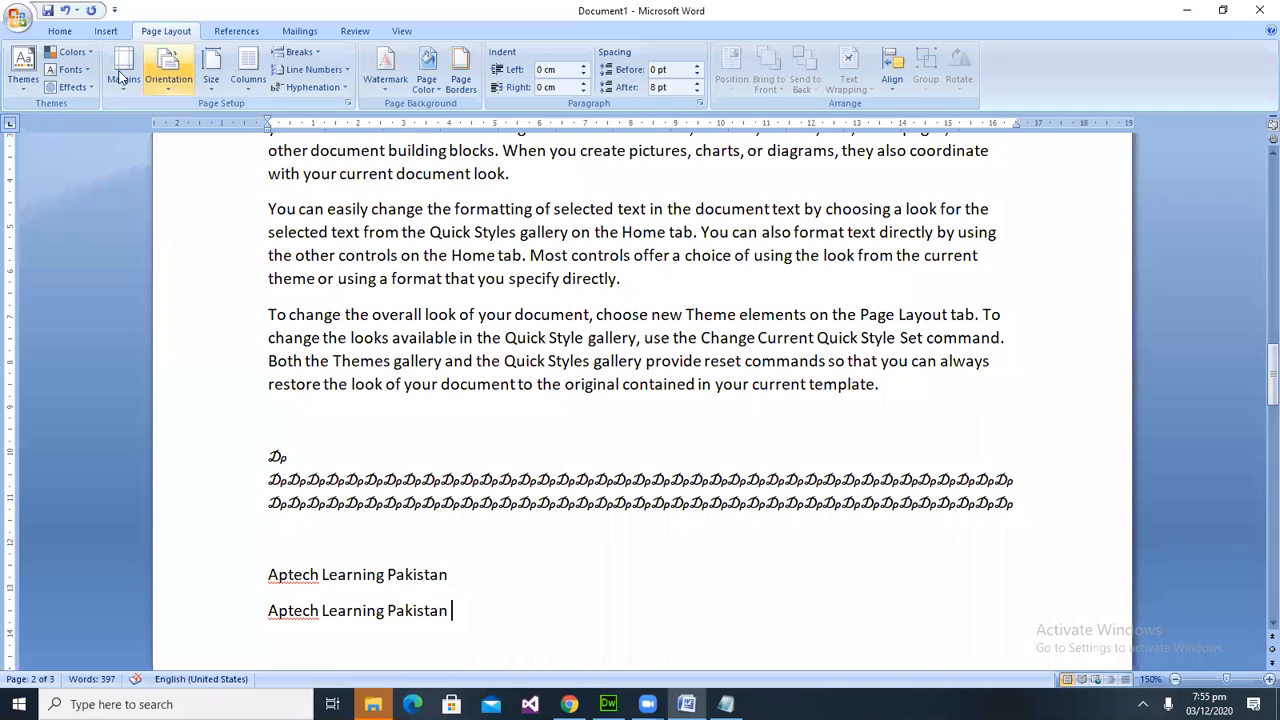
scroll(348, 274, up, 3)
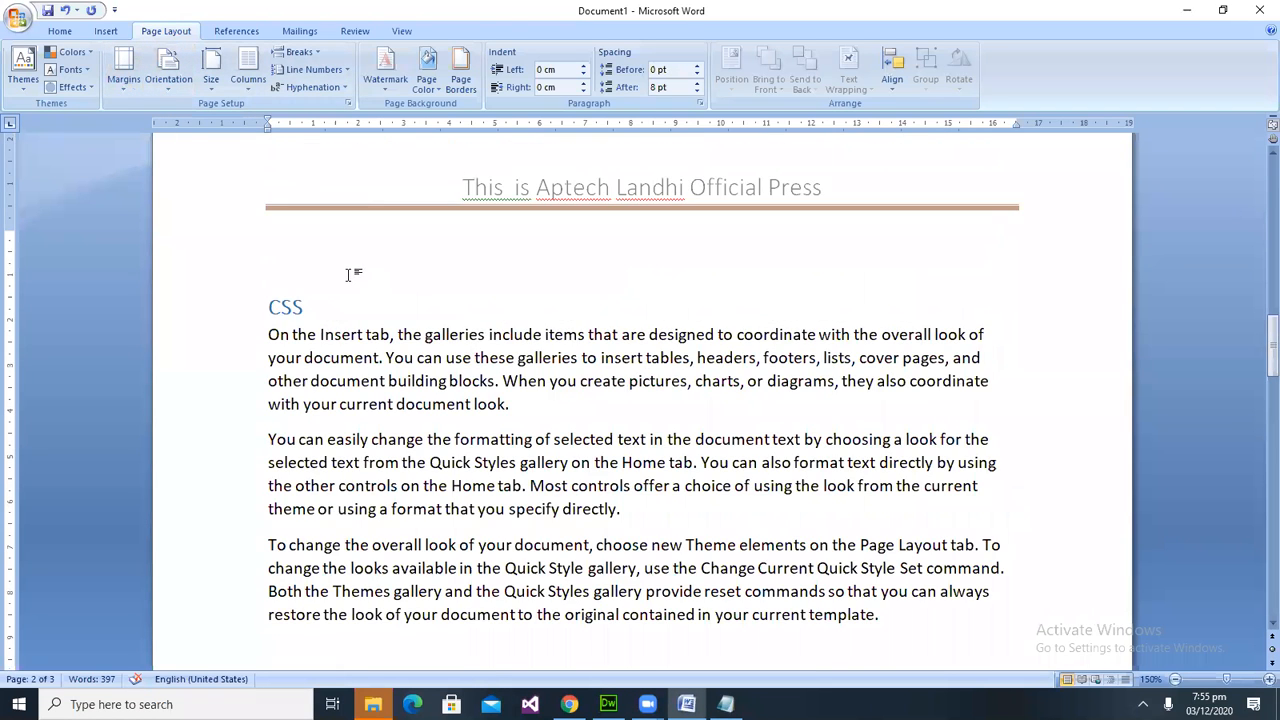
scroll(348, 274, up, 15)
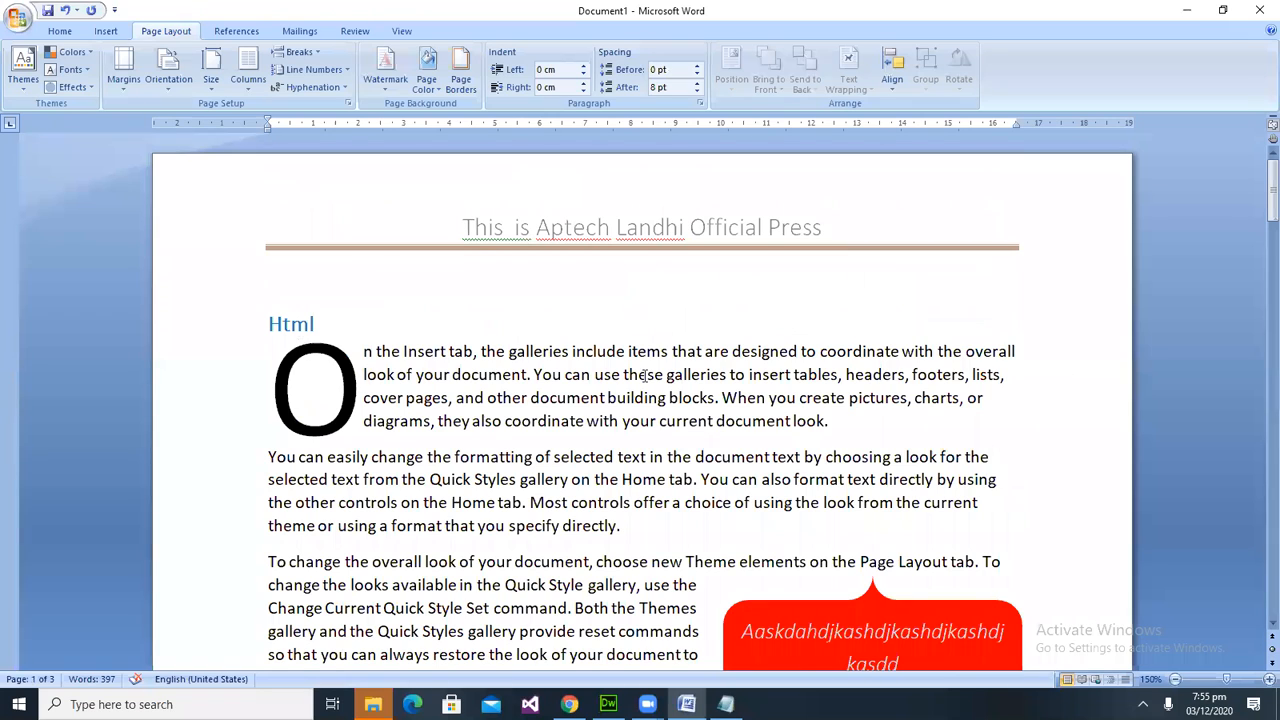
click(128, 84)
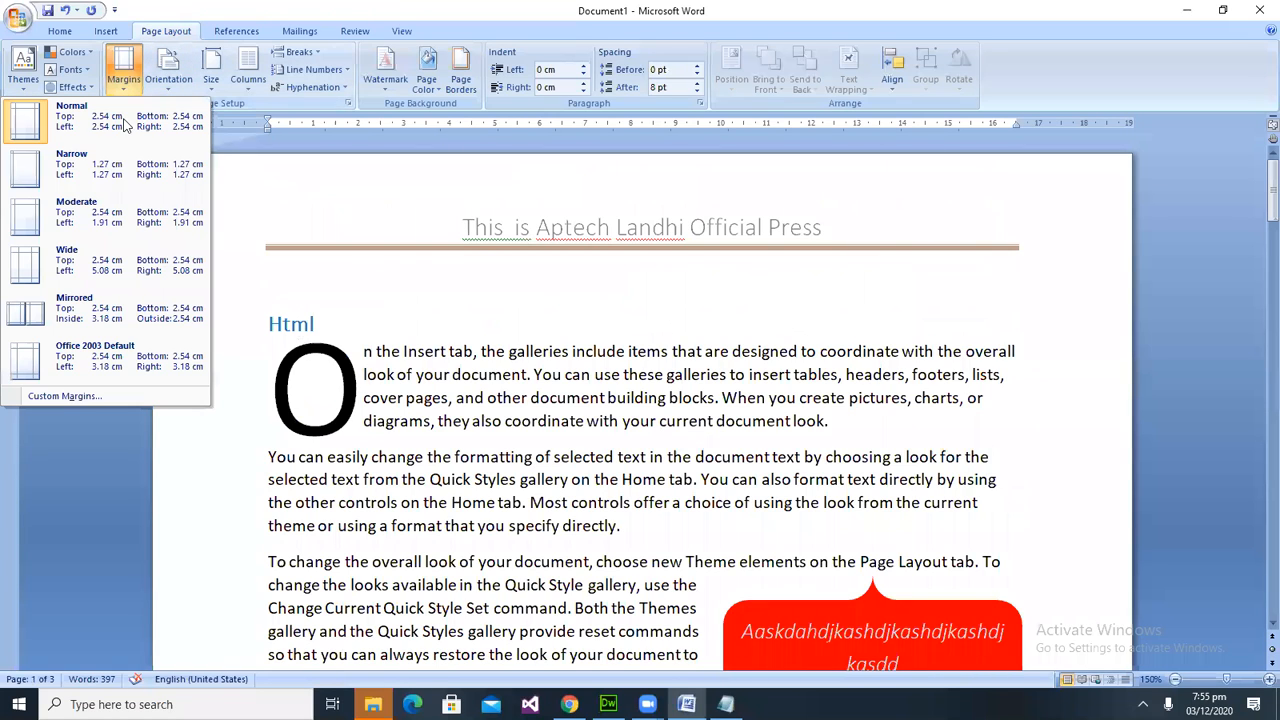
click(117, 127)
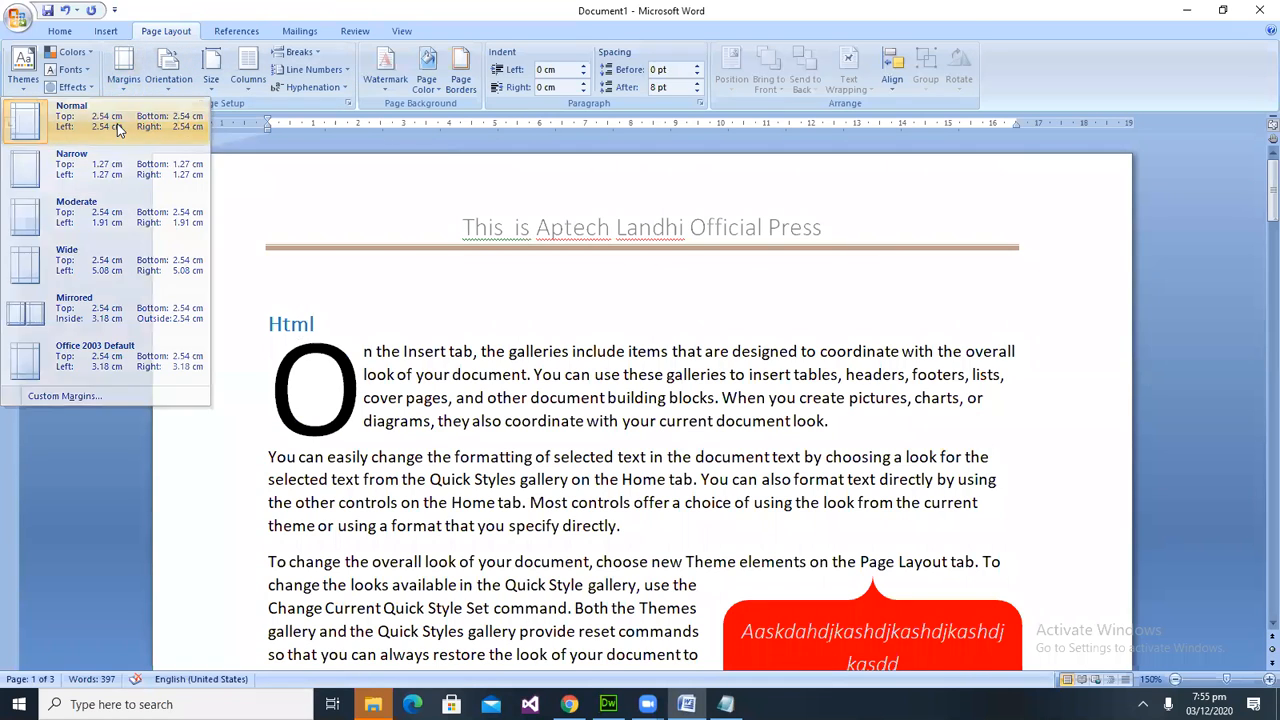
click(120, 90)
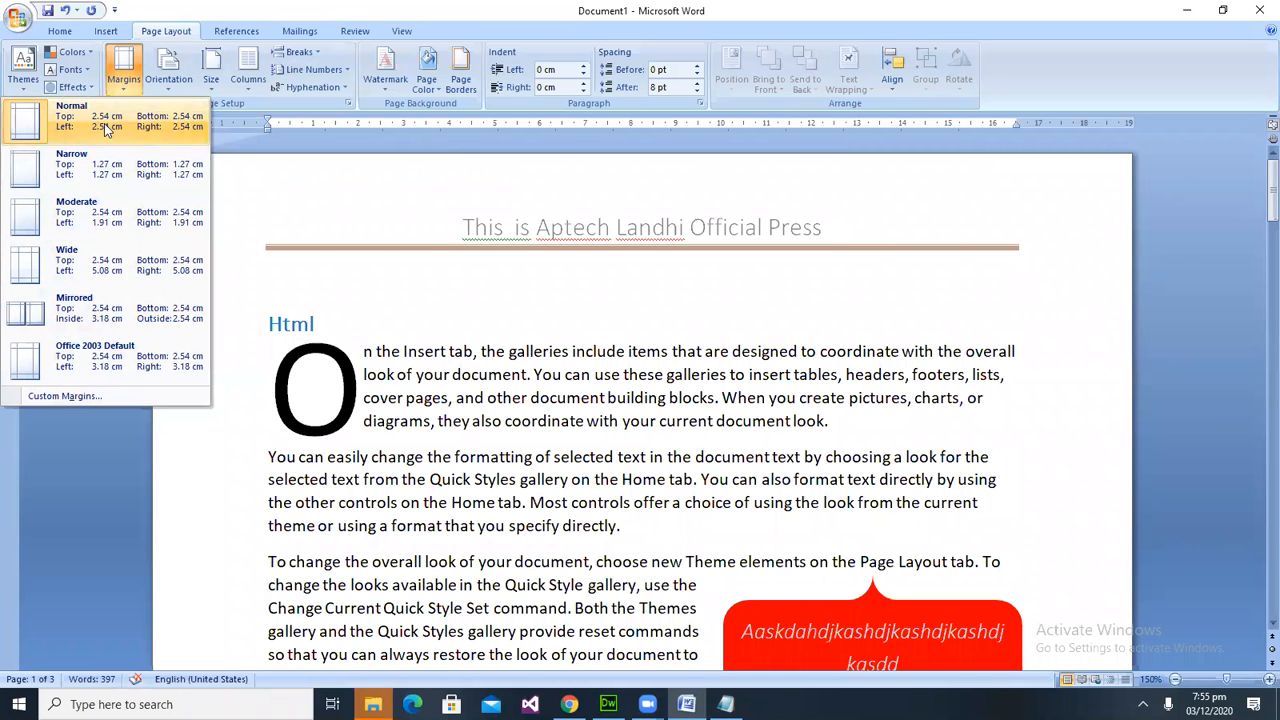
click(385, 351)
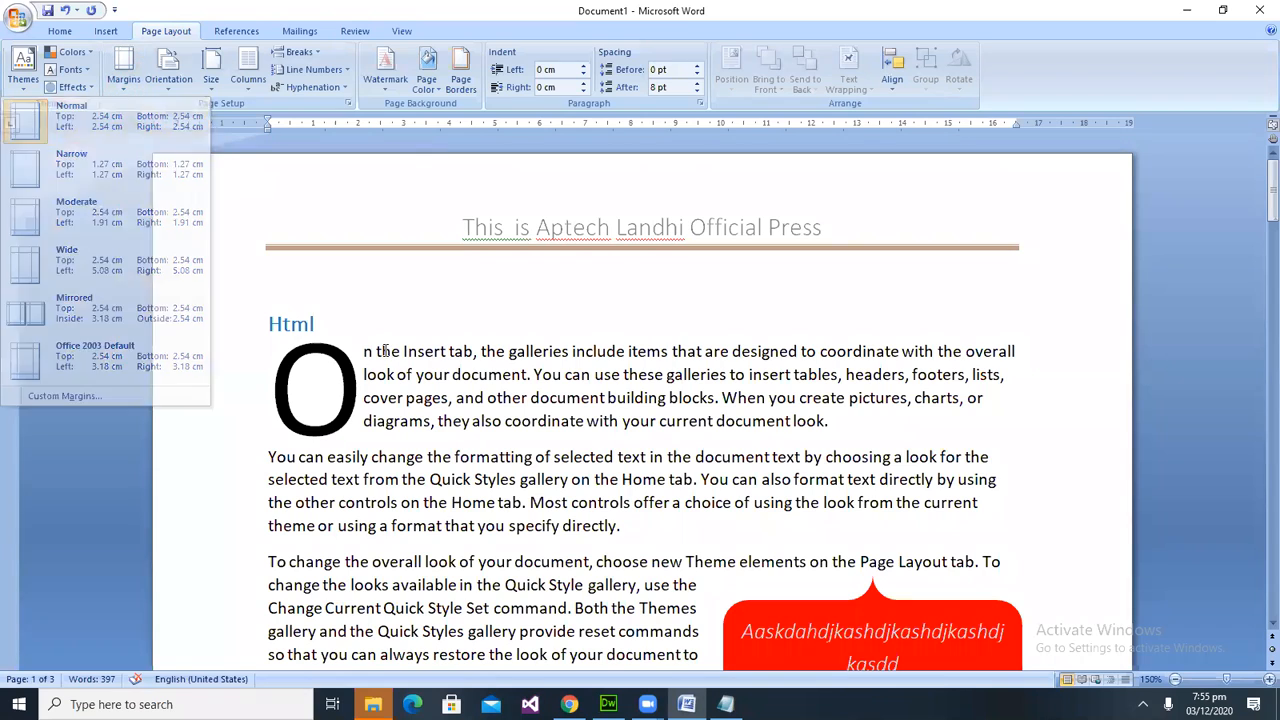
click(135, 94)
click(128, 118)
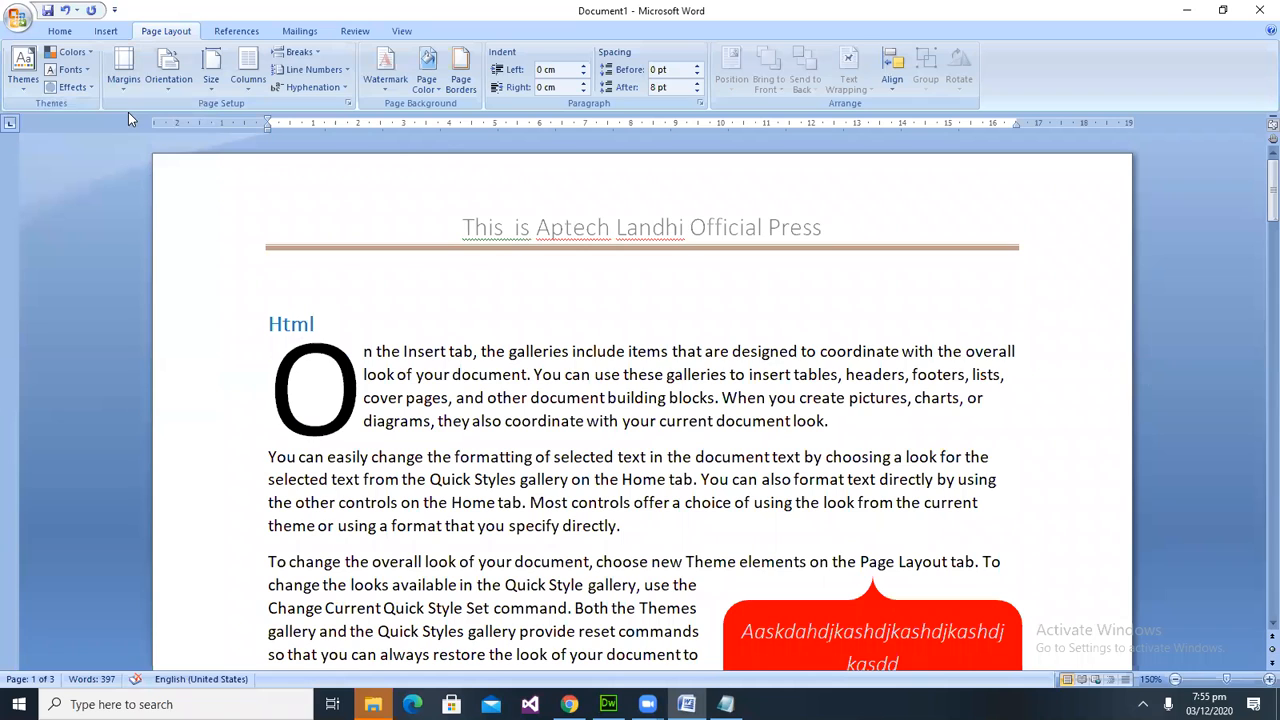
Look through the page orientation options and the detailed paper size settings in Page Setup.
click(183, 86)
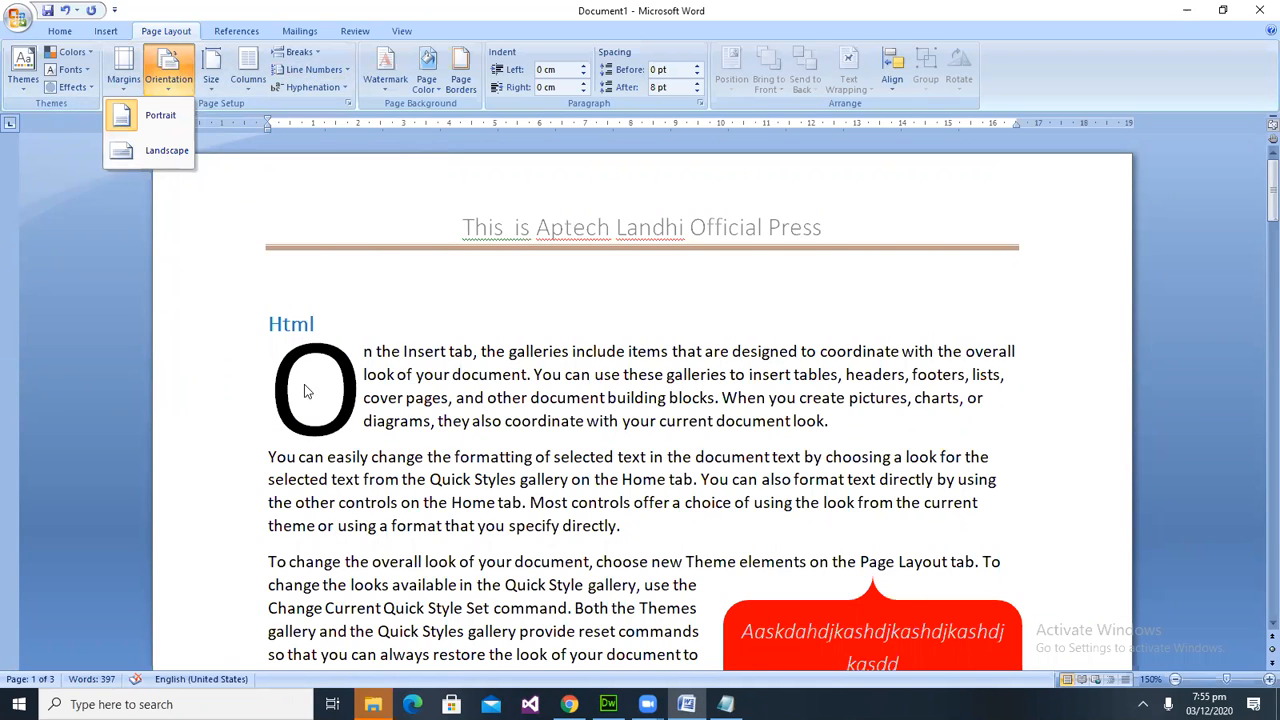
click(466, 364)
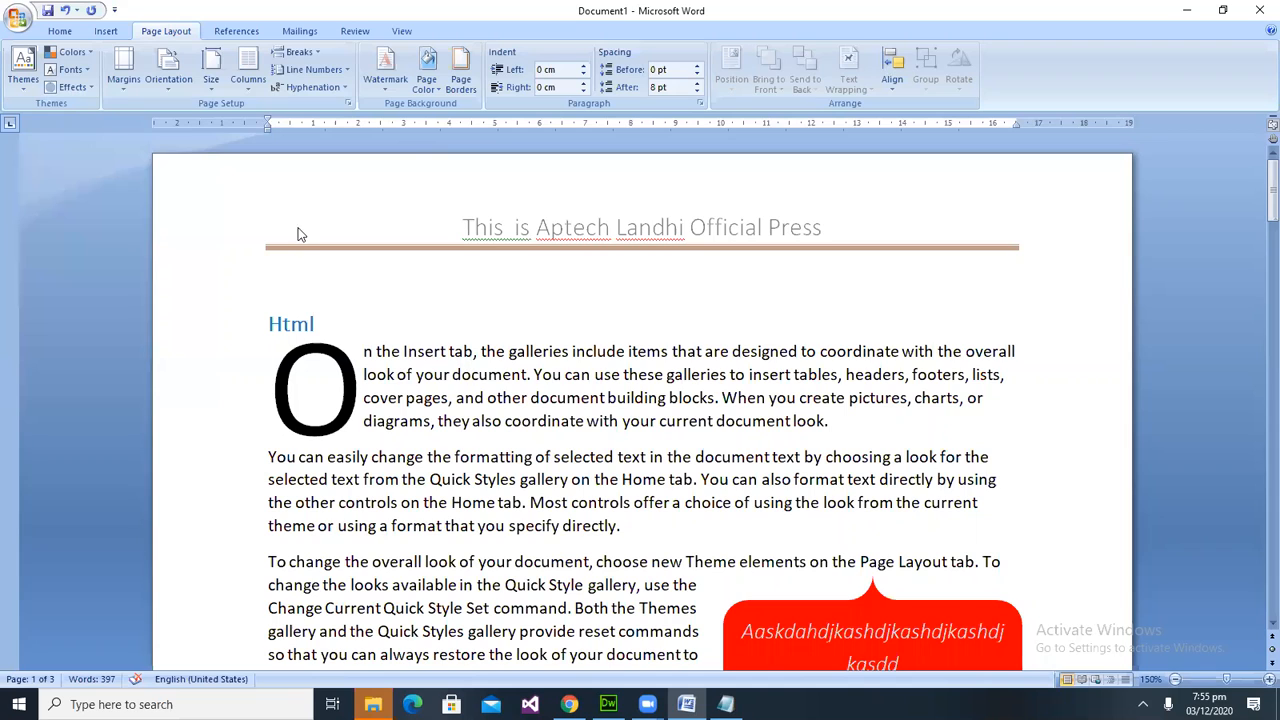
click(168, 82)
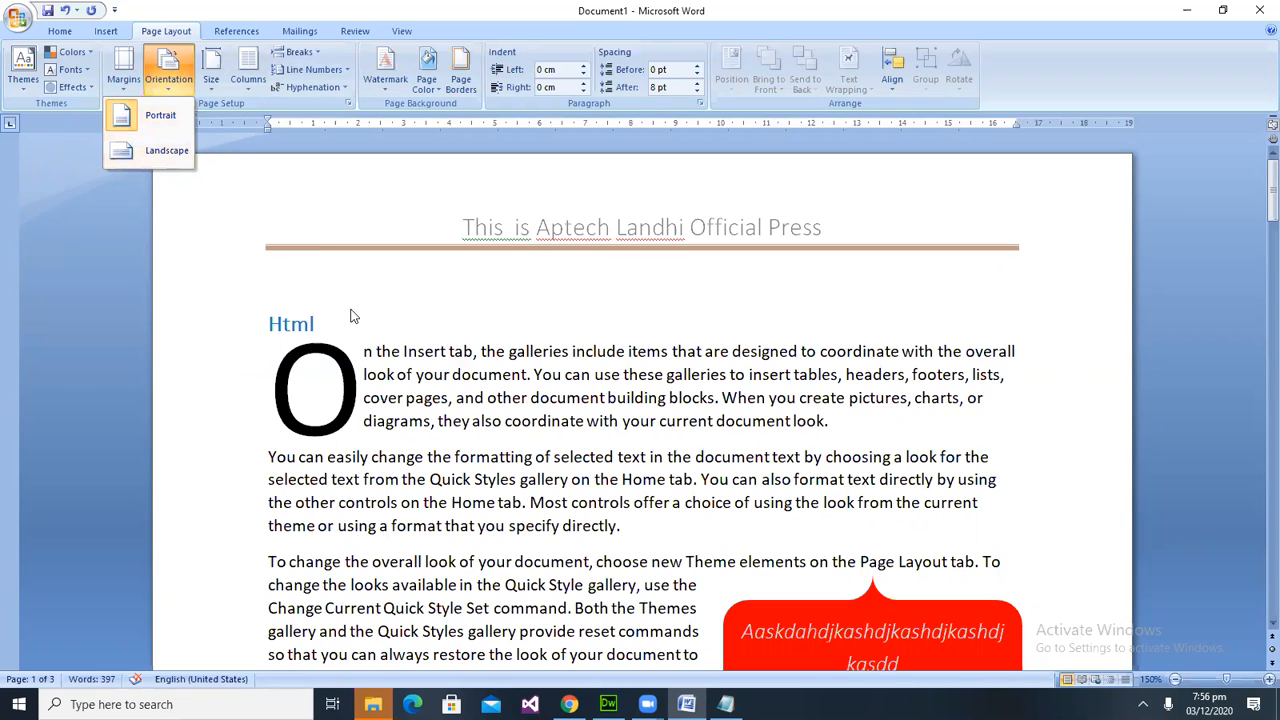
click(168, 72)
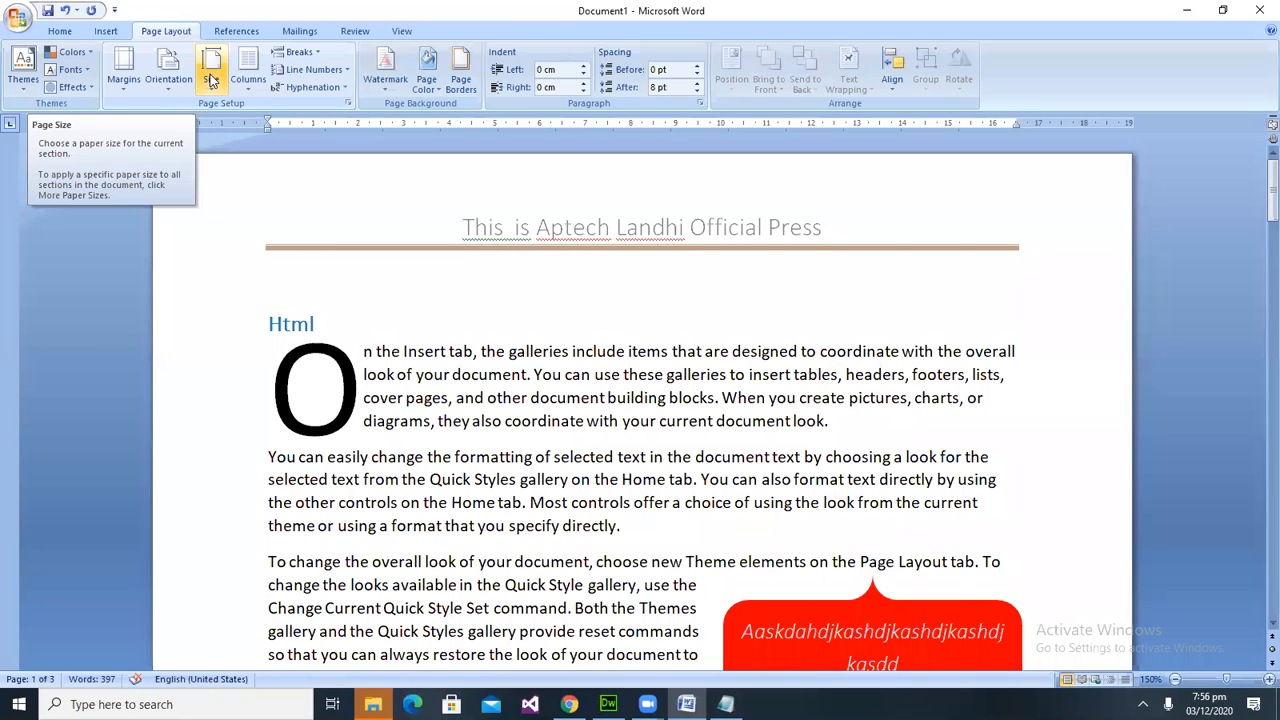
click(211, 80)
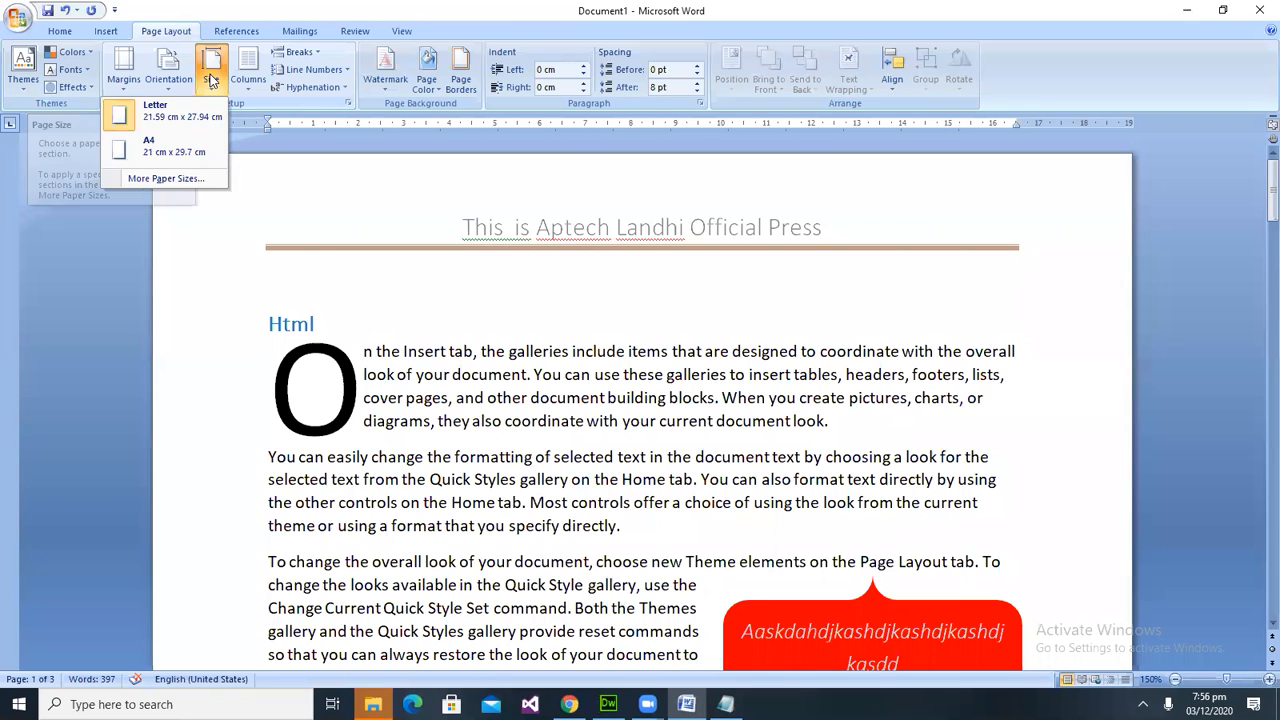
click(168, 177)
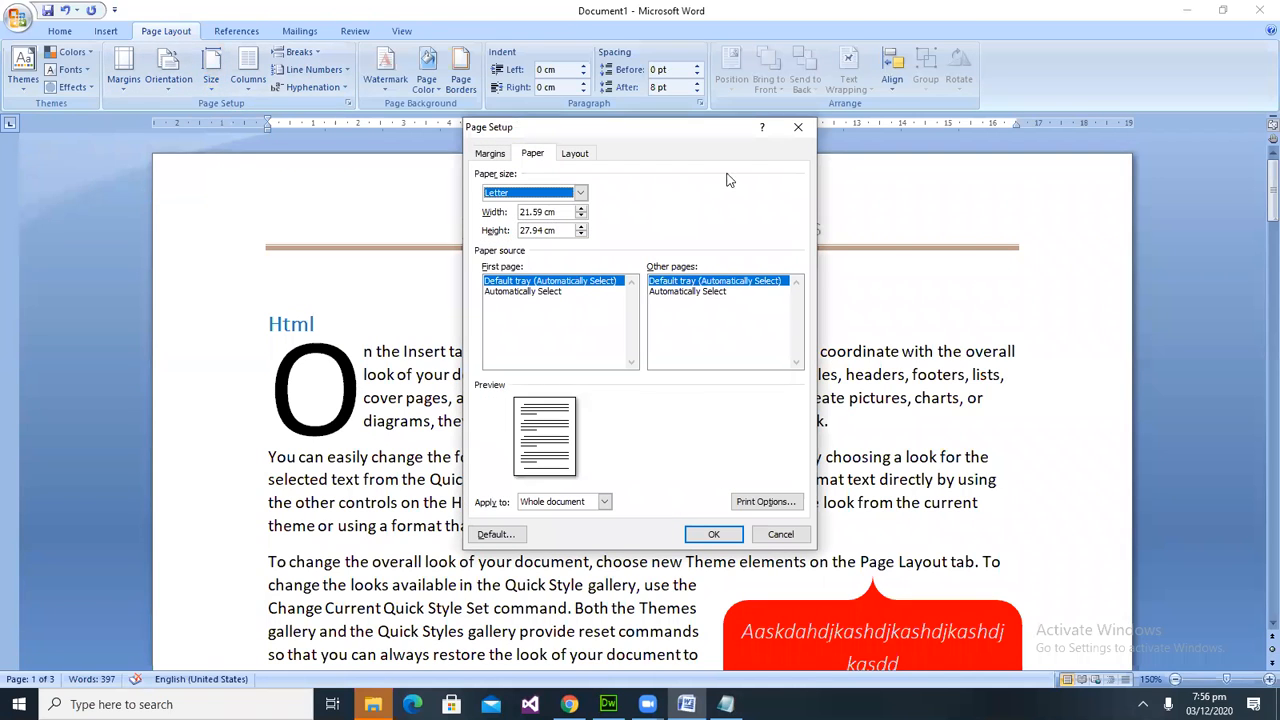
click(799, 128)
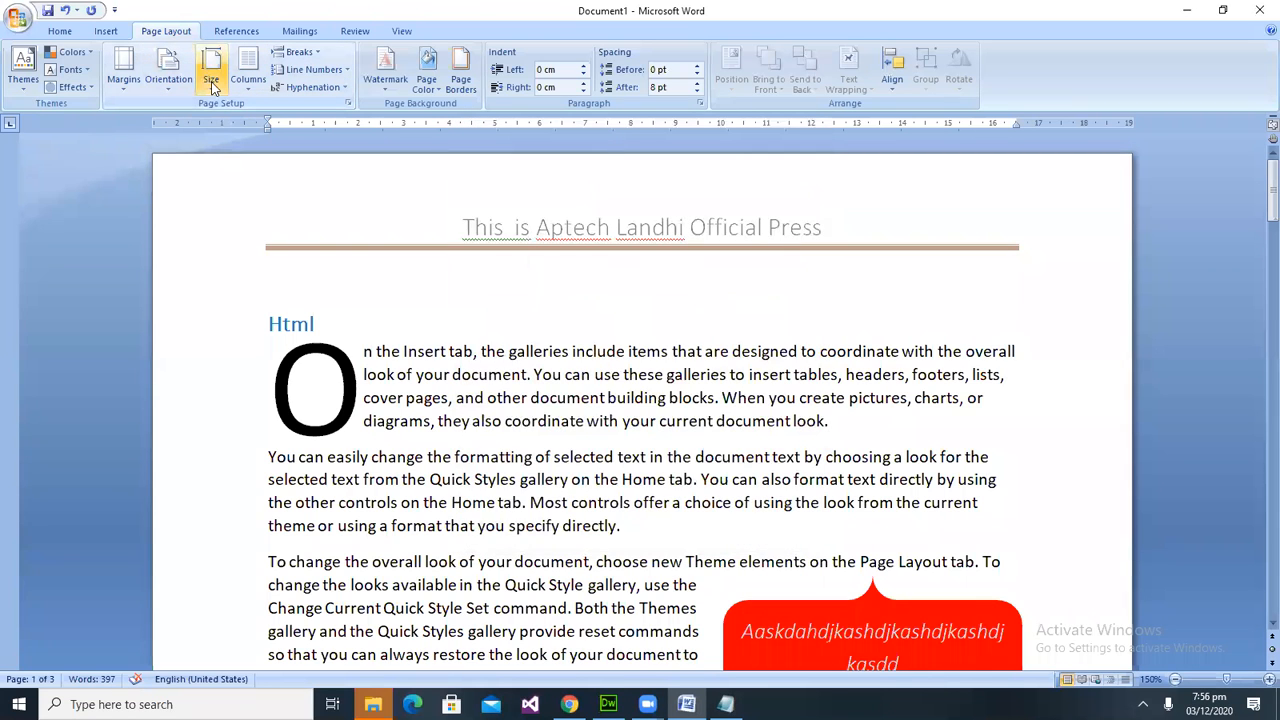
Set the paper size to A4 and review the document from the first page.
click(212, 85)
click(175, 151)
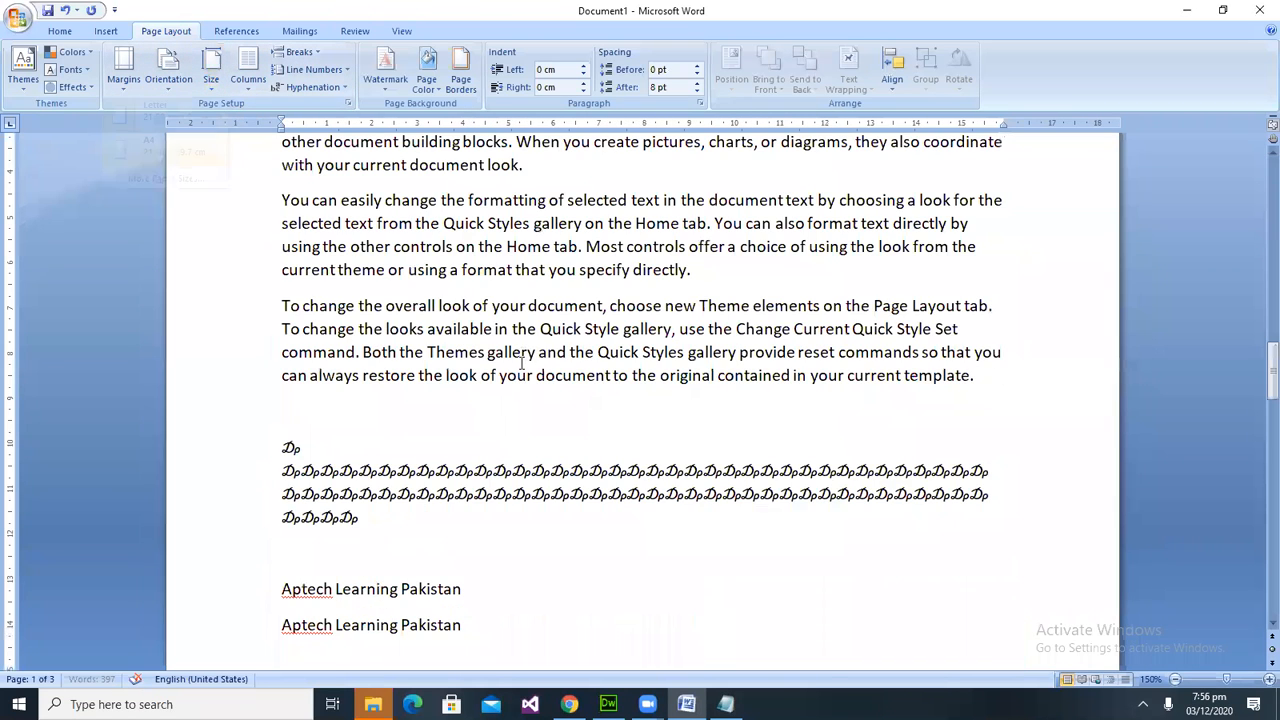
scroll(521, 363, down, 3)
scroll(521, 363, up, 10)
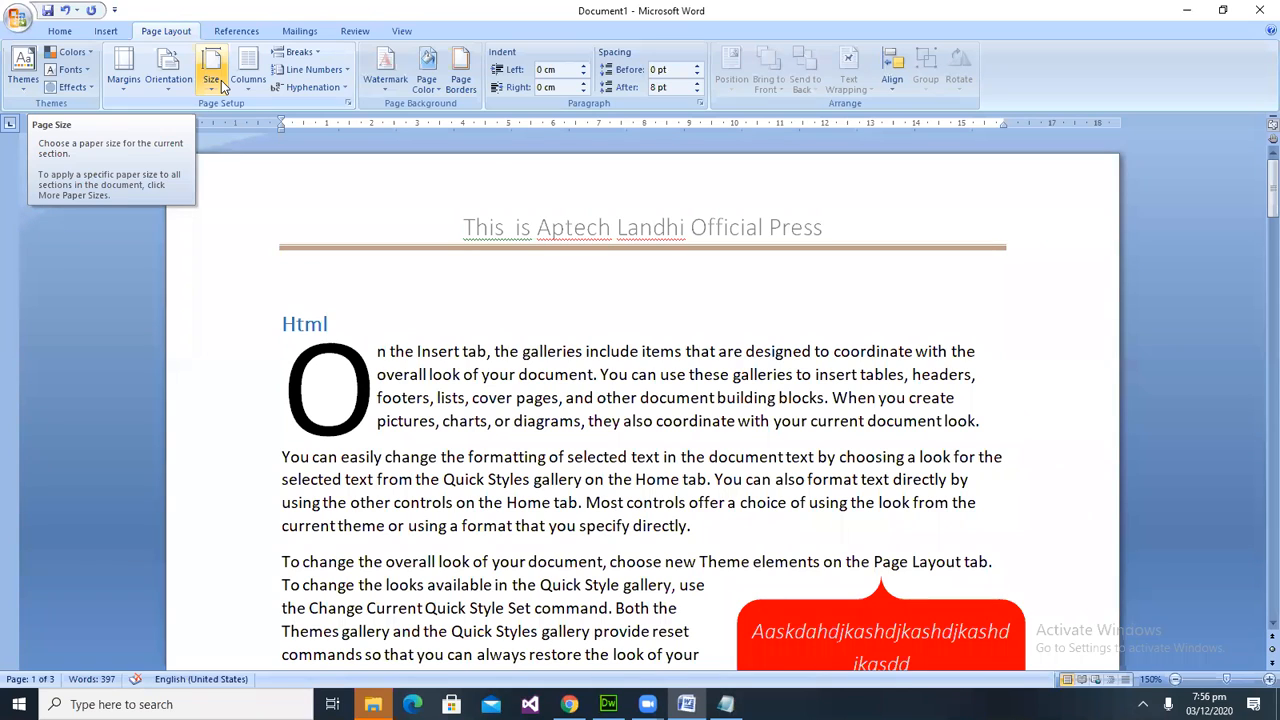
Set up a custom text watermark with the text Aptech.
click(370, 85)
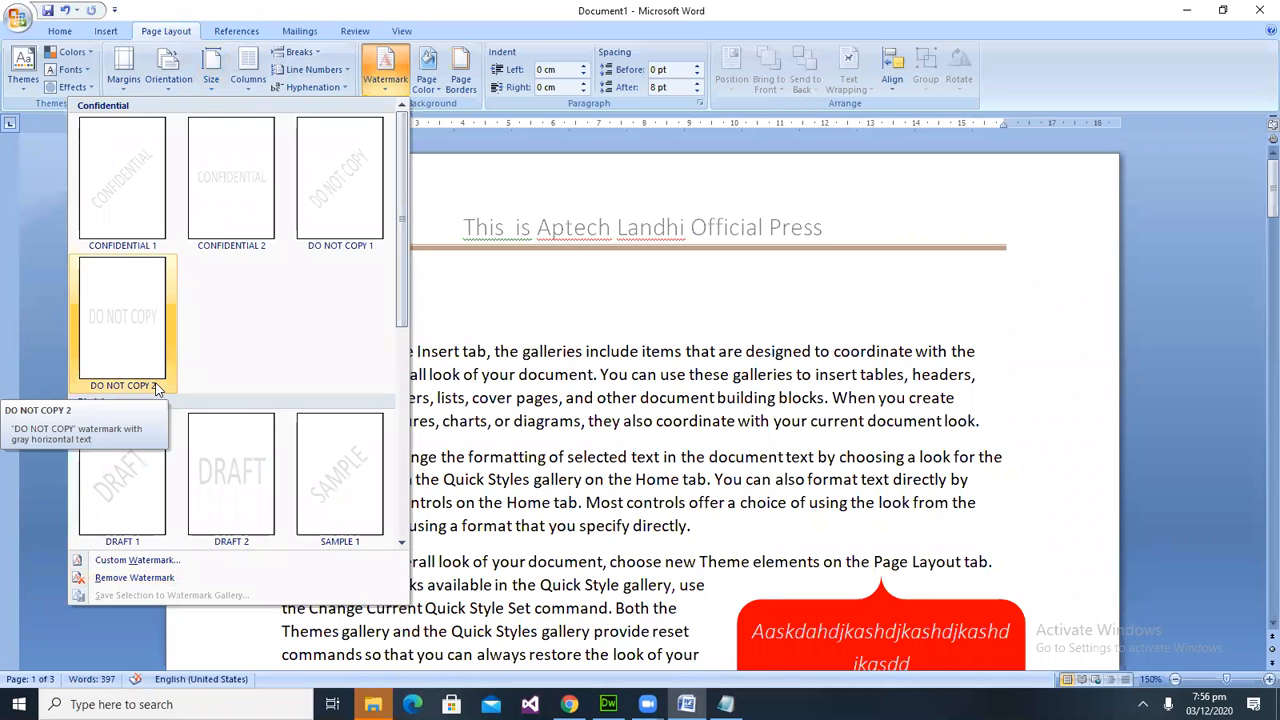
click(131, 563)
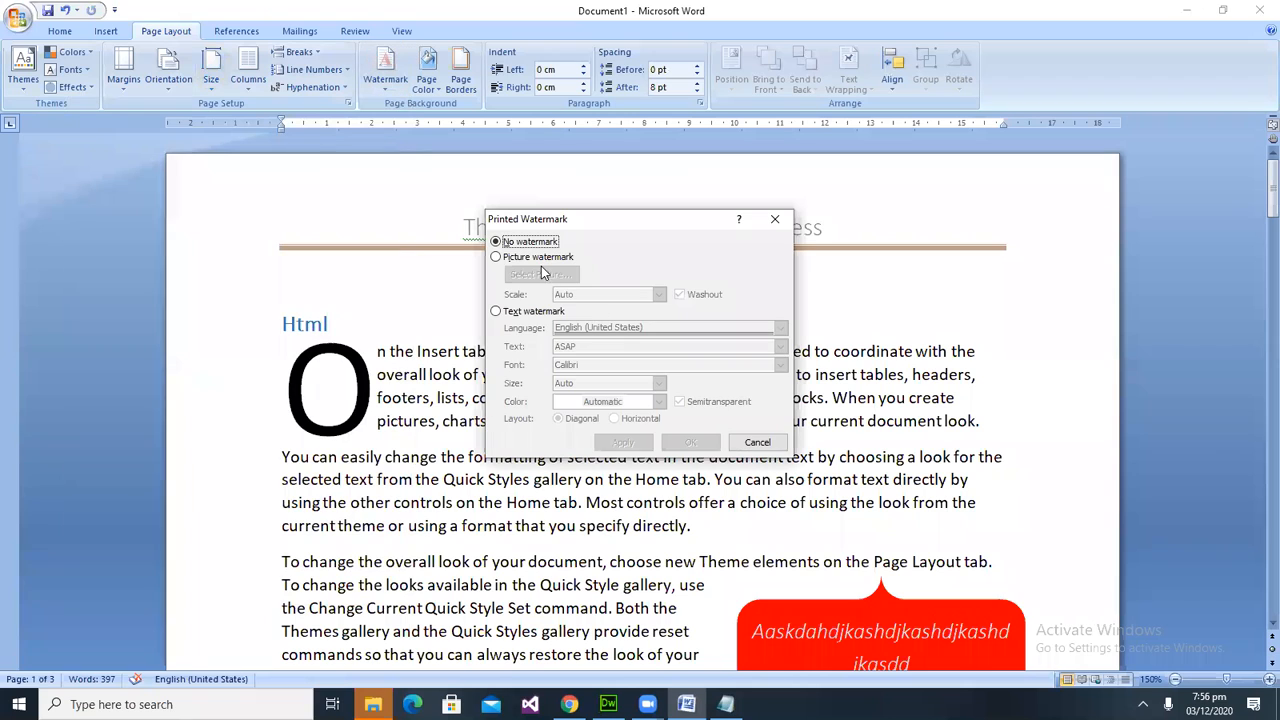
click(530, 262)
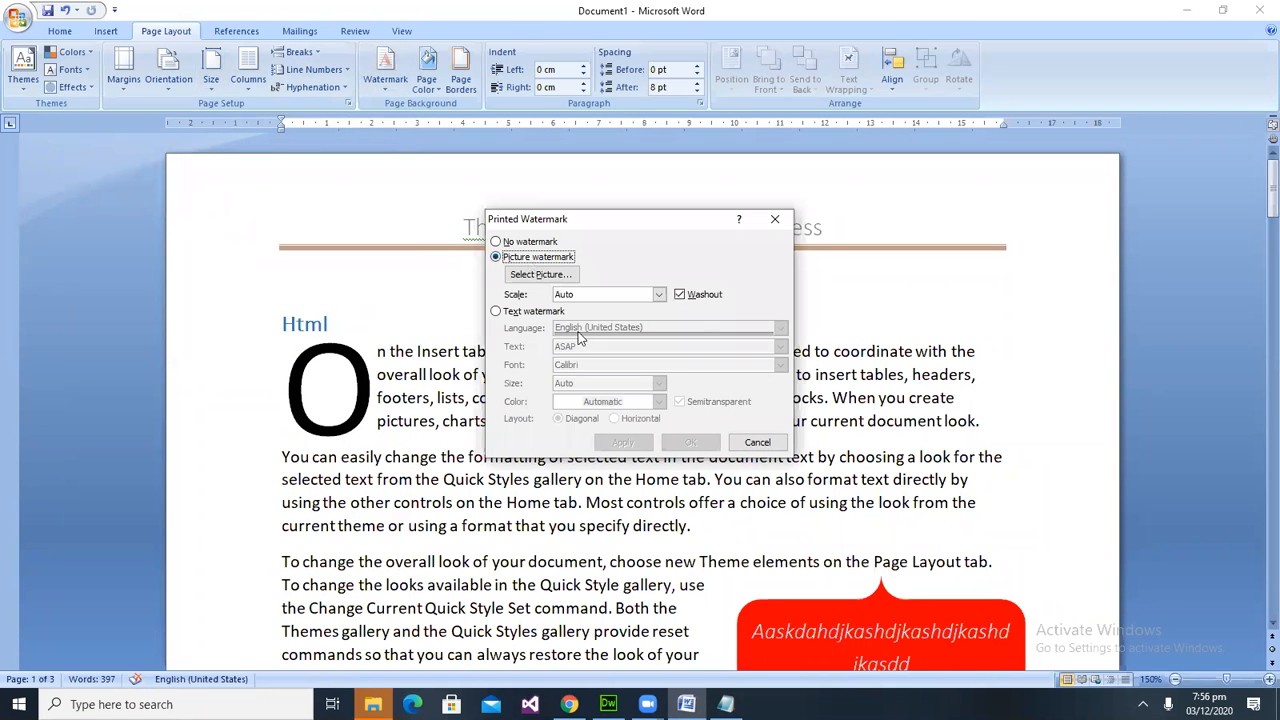
click(514, 312)
click(596, 347)
drag(596, 347, 545, 354)
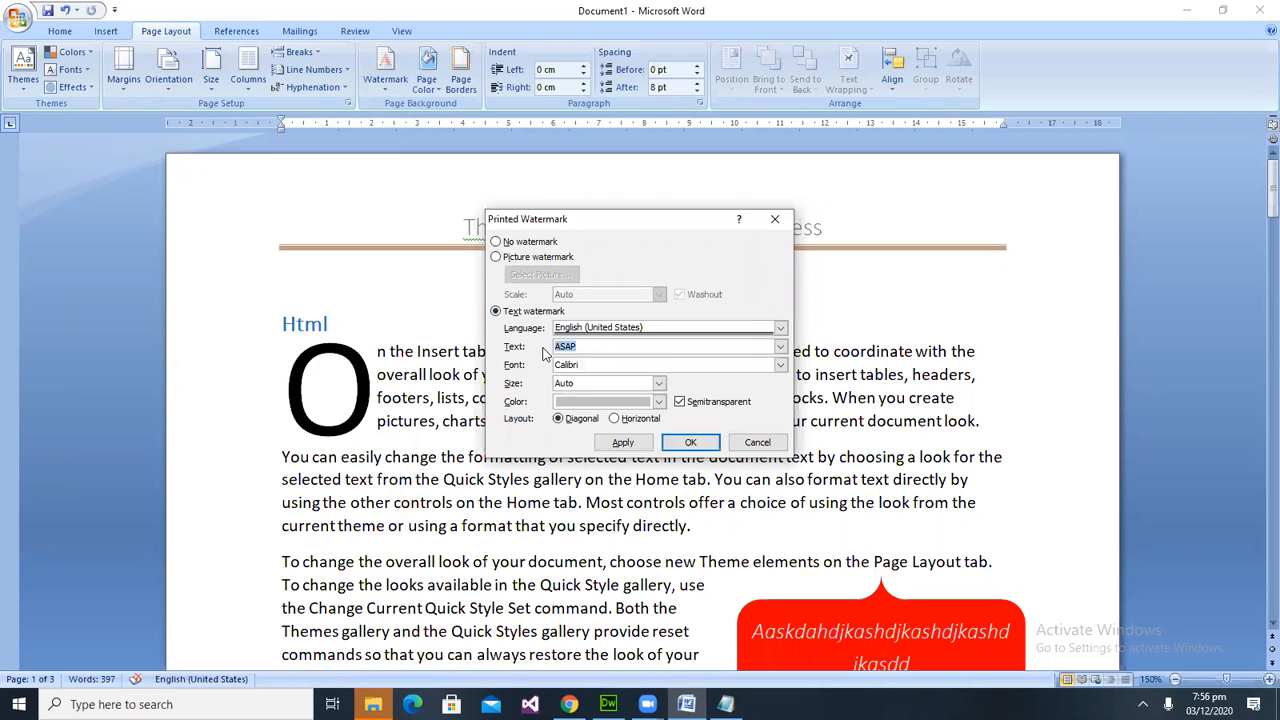
text(Aptech)
Color the Aptech watermark text red and apply it to the document.
click(659, 401)
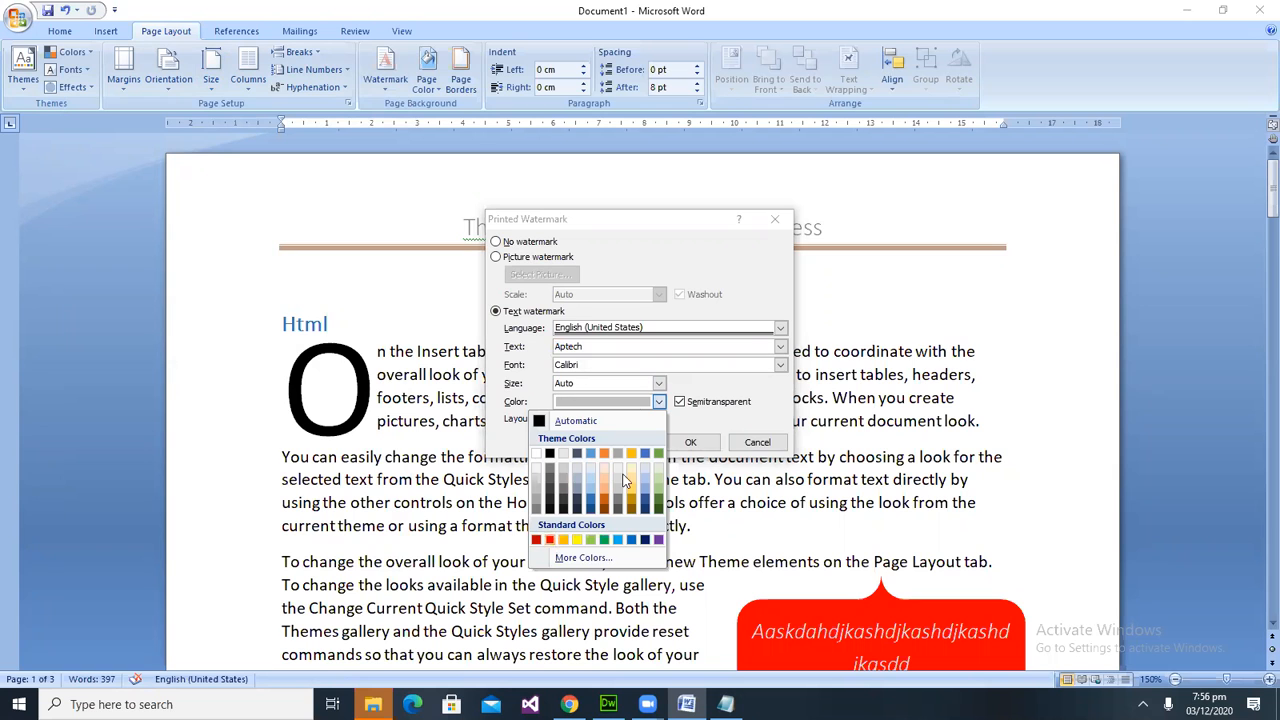
click(549, 539)
click(620, 442)
click(740, 442)
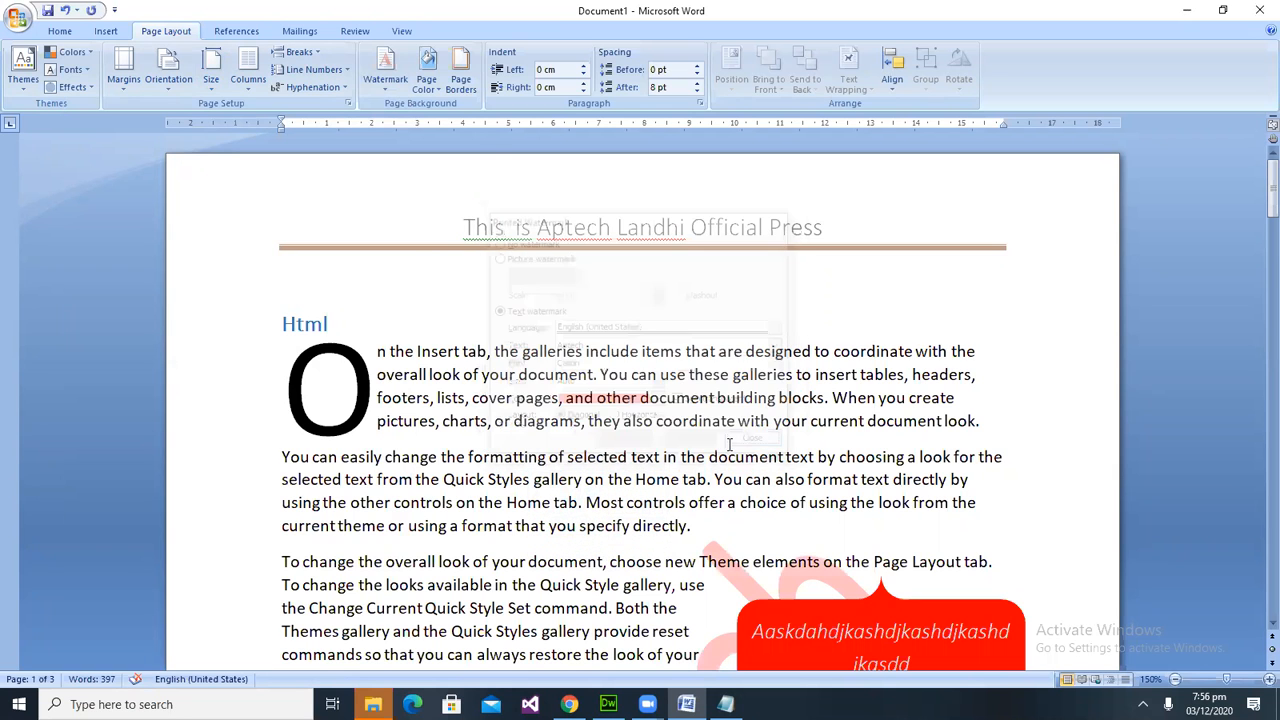
Examine how the red text watermark looks across the document's pages.
scroll(714, 357, down, 7)
scroll(714, 357, up, 2)
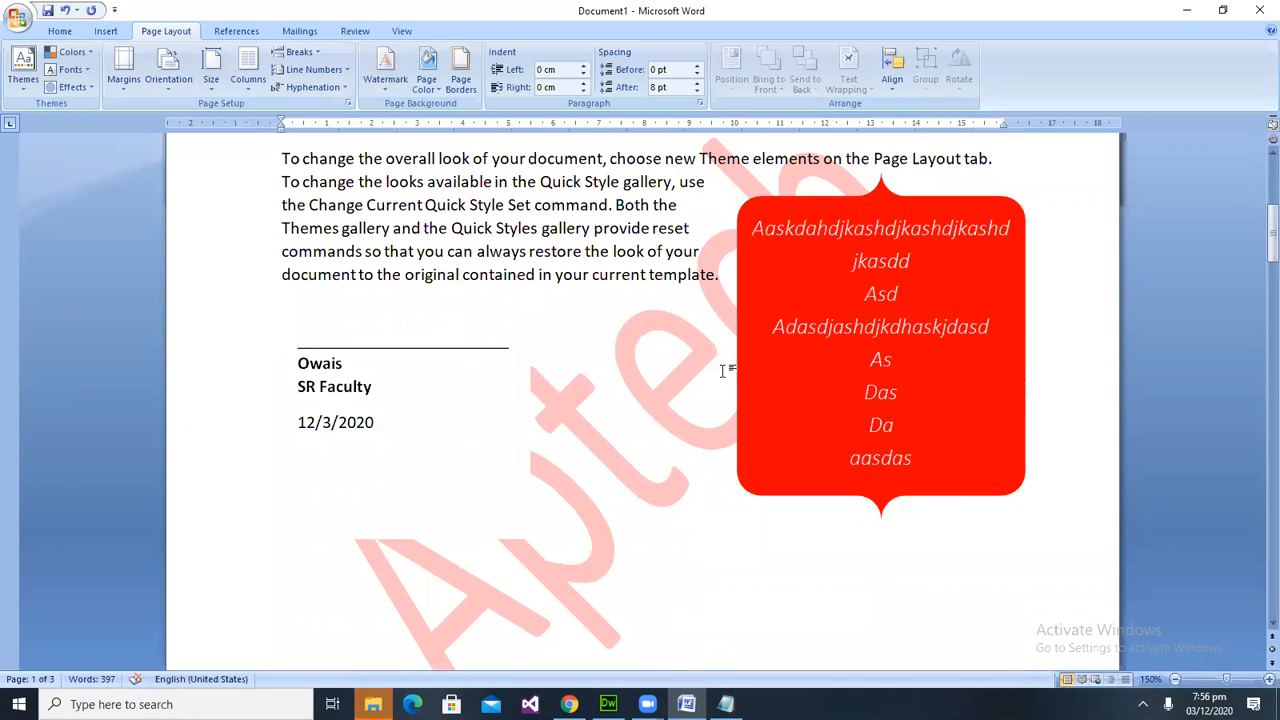
scroll(722, 370, down, 8)
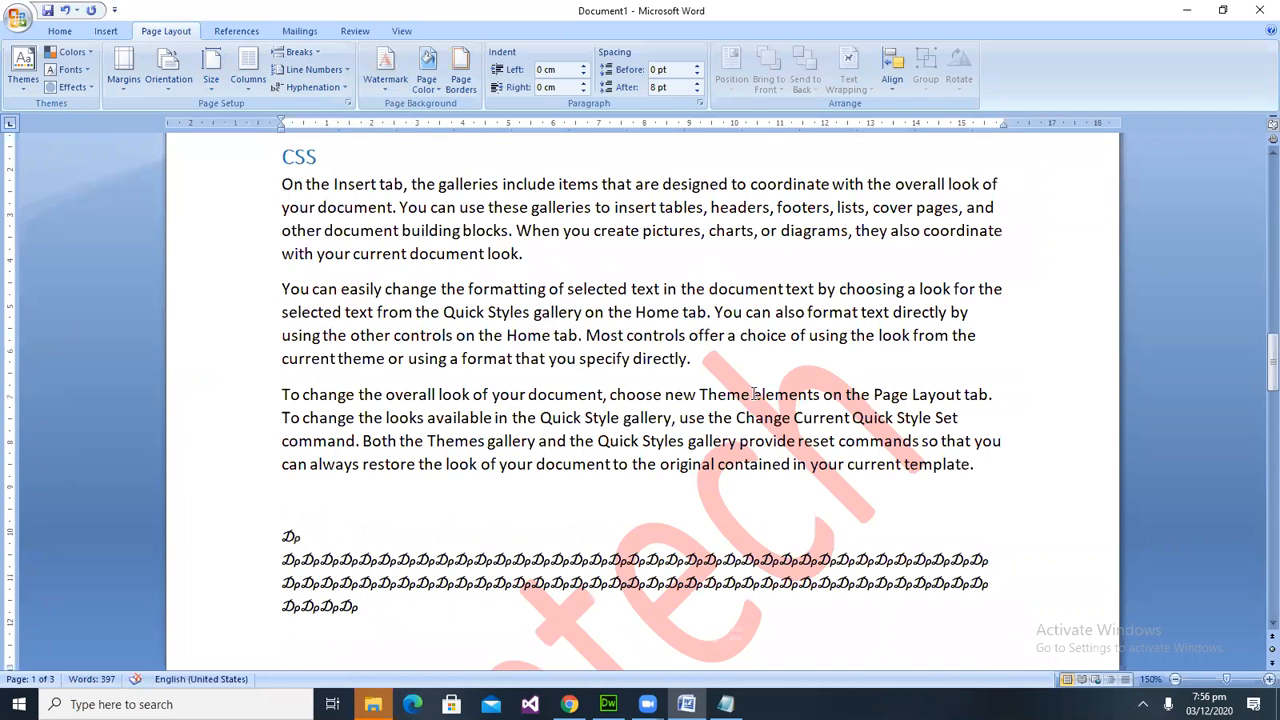
scroll(755, 394, down, 5)
scroll(755, 394, up, 5)
scroll(755, 394, up, 12)
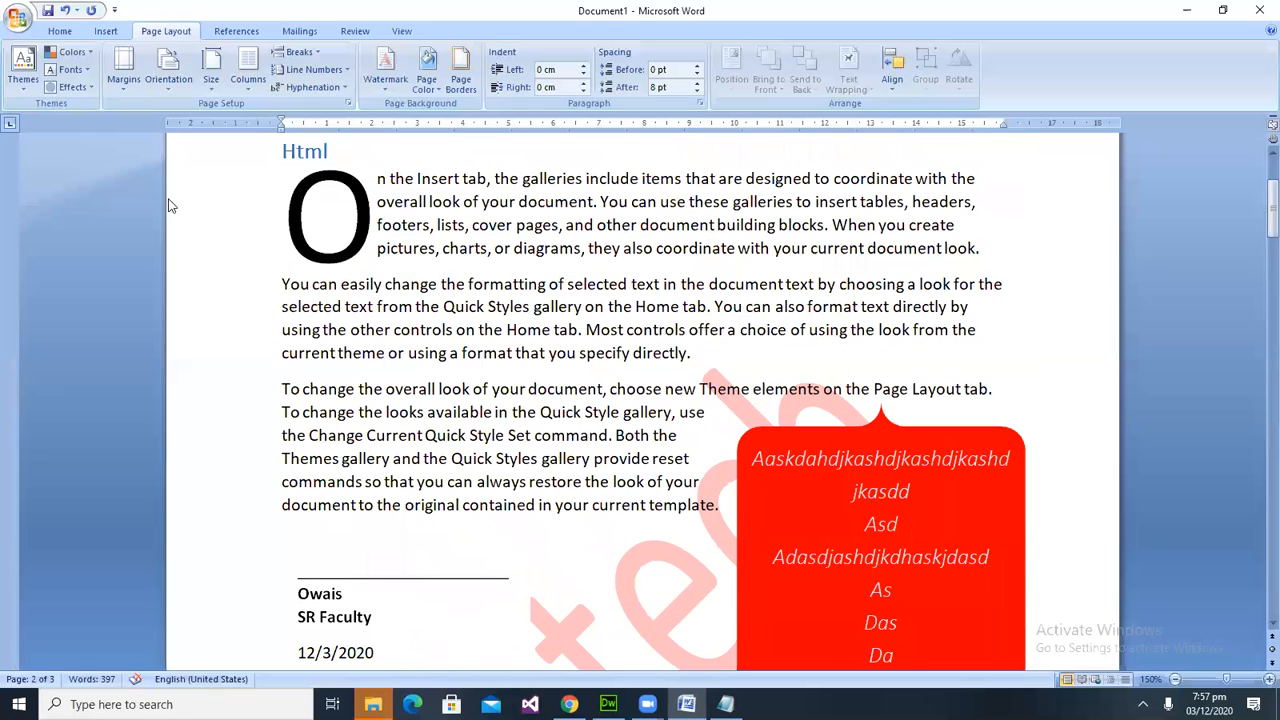
scroll(169, 205, up, 3)
Replace the text watermark with a picture watermark using the desk workspace JPG from the Desktop folder, and check it on the page.
click(385, 78)
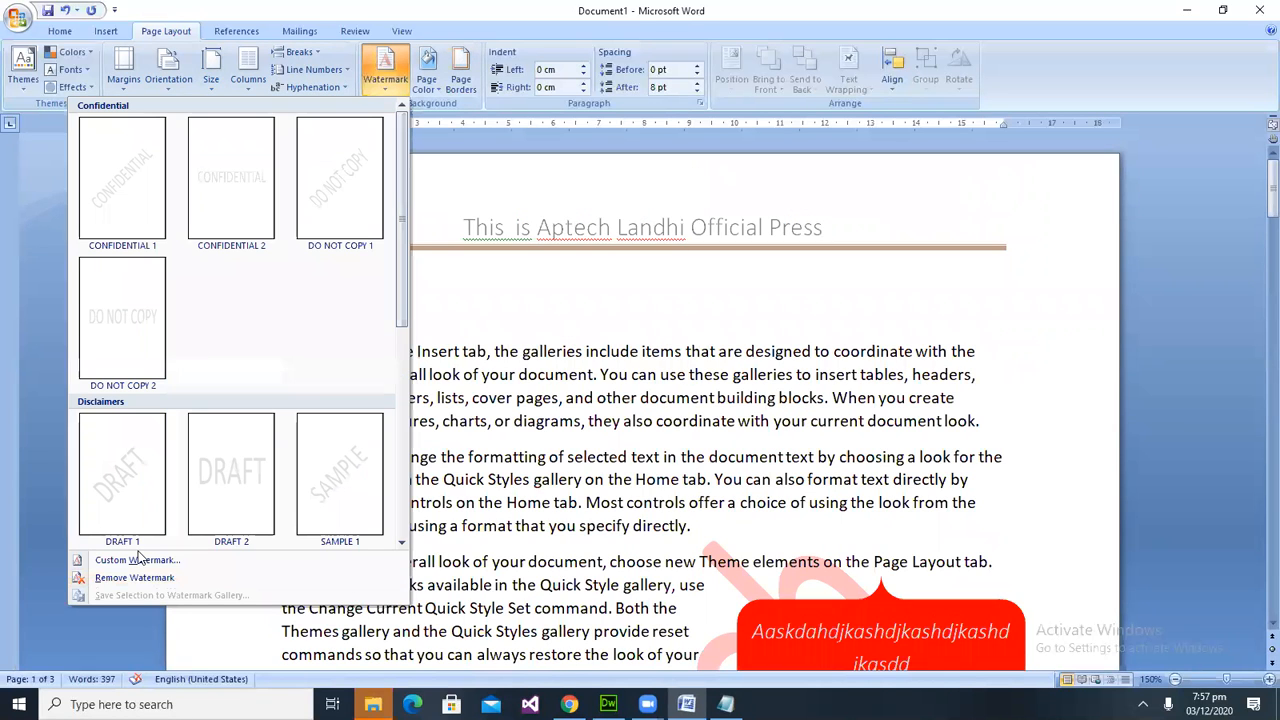
click(138, 560)
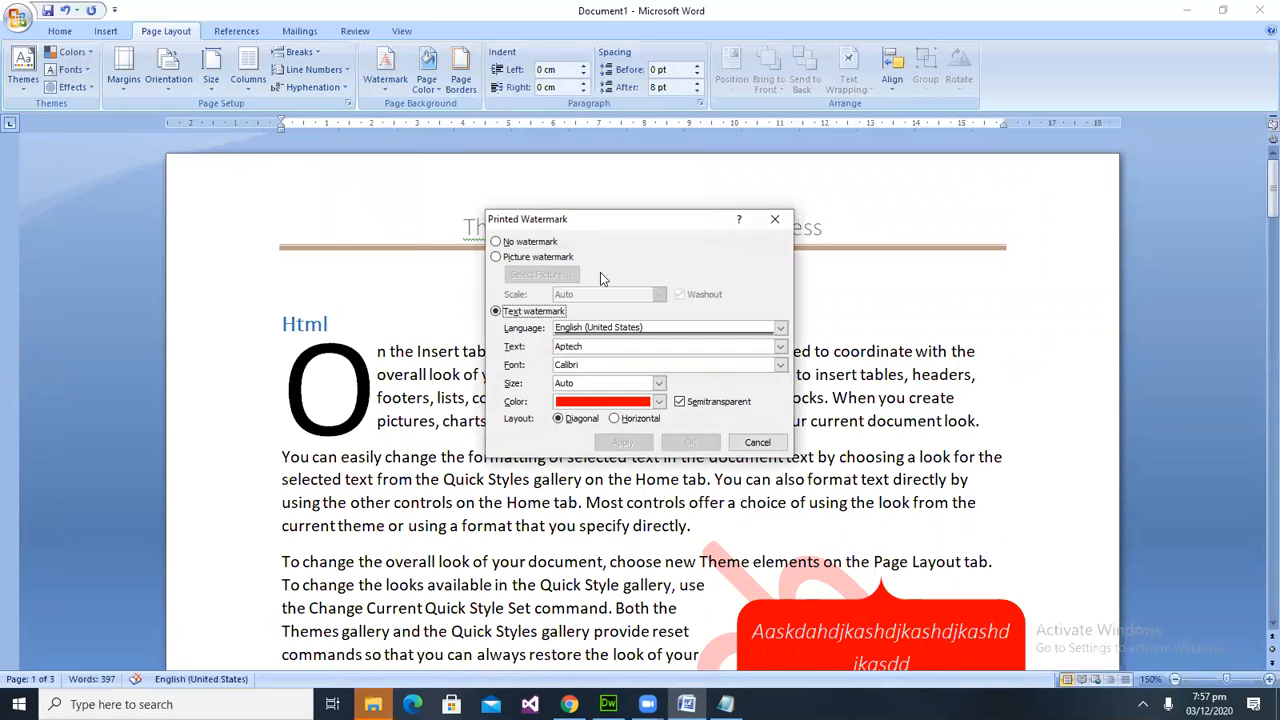
click(515, 257)
click(520, 274)
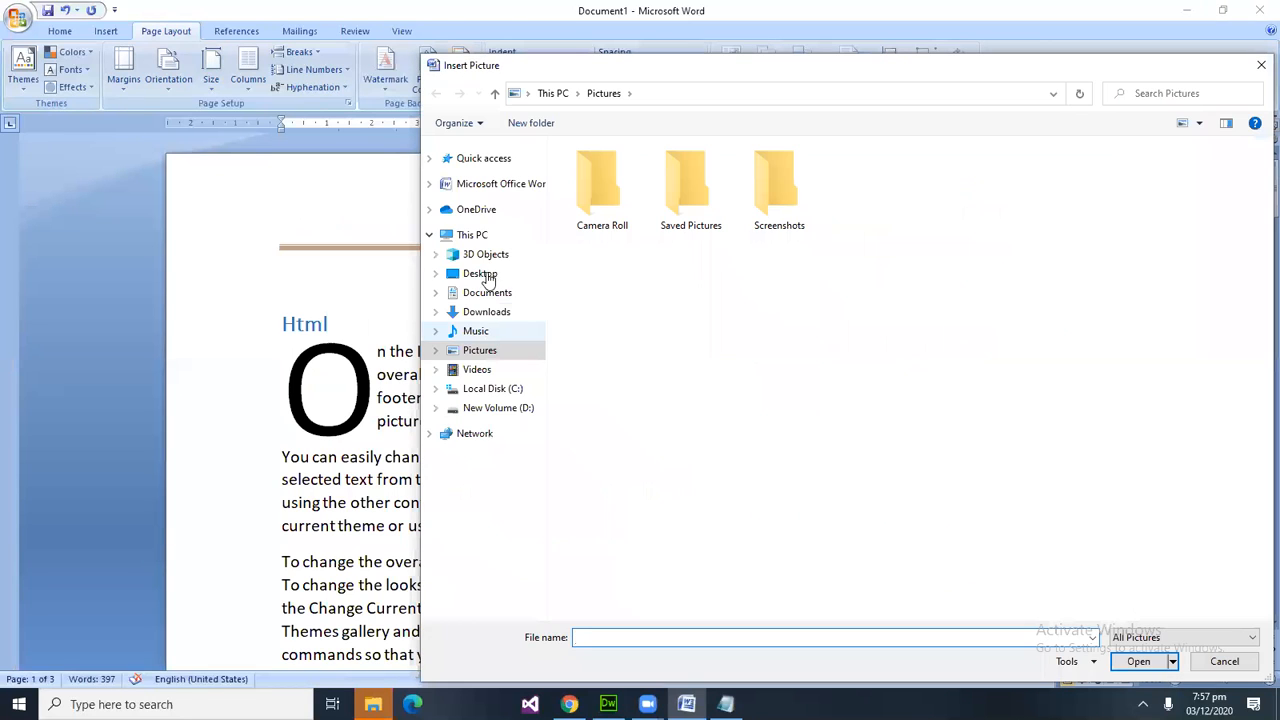
click(485, 277)
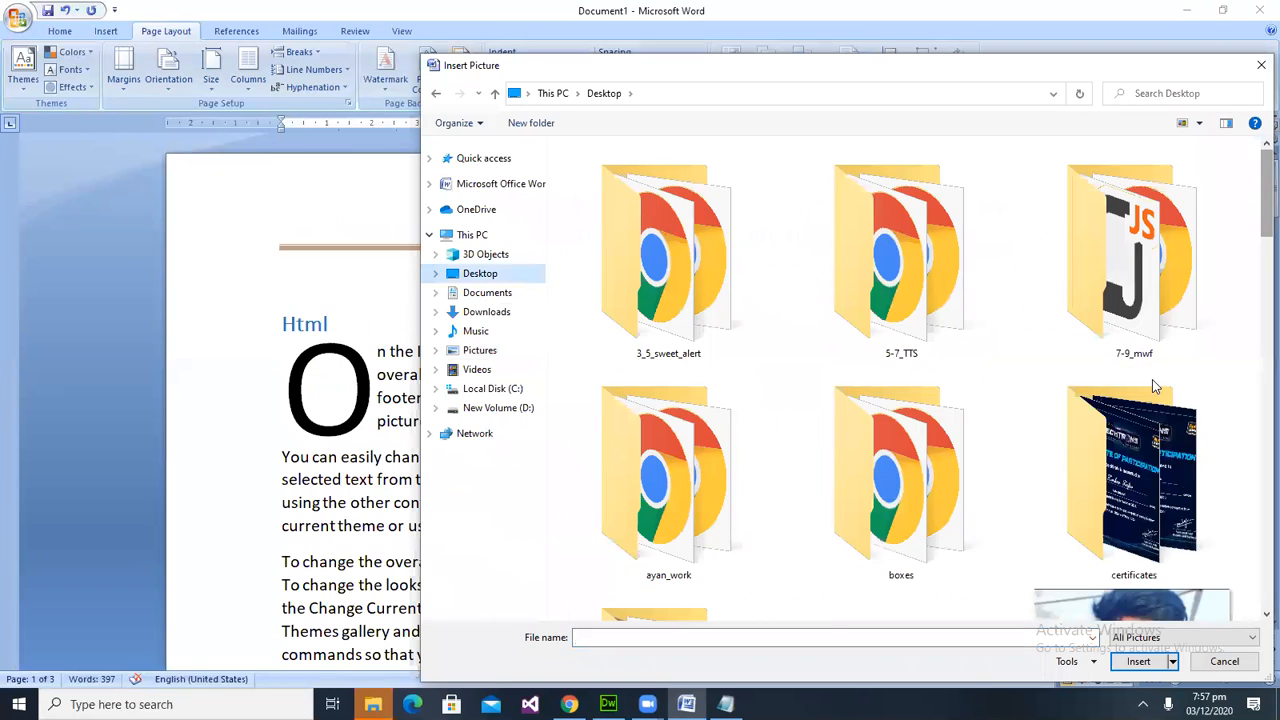
drag(1264, 182, 1258, 420)
double_click(931, 319)
click(622, 443)
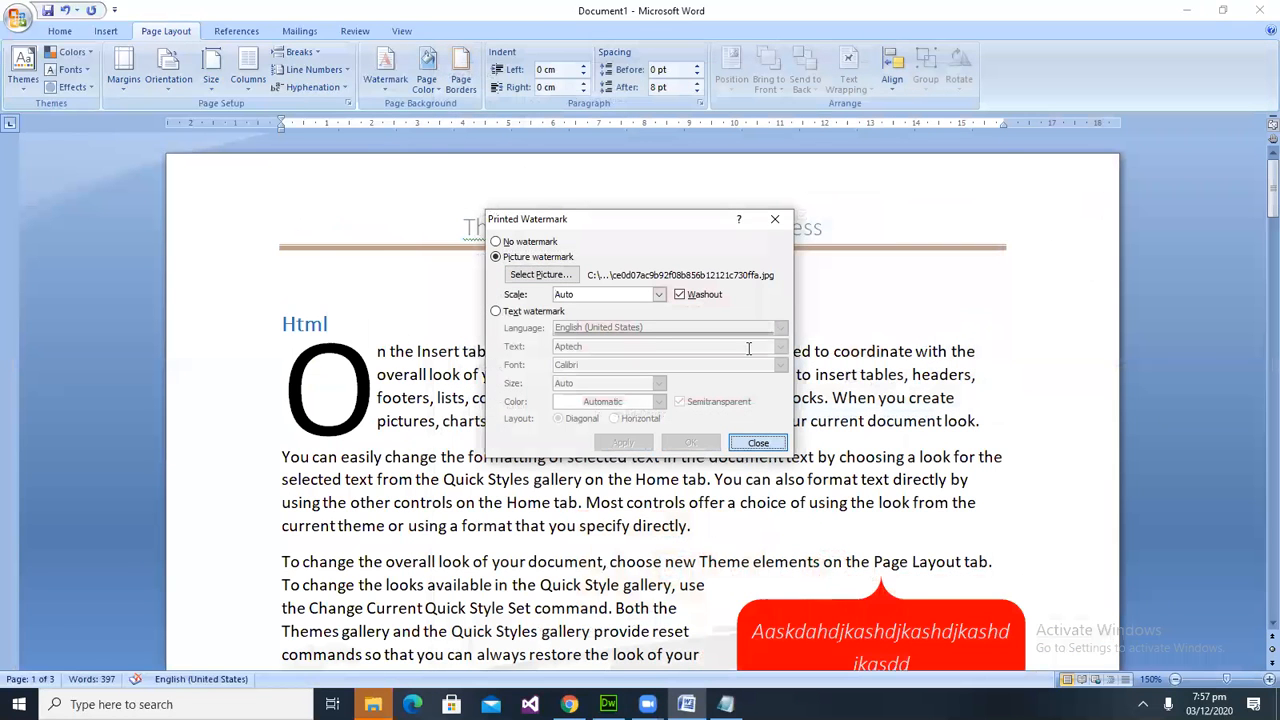
key(Escape)
scroll(754, 333, down, 8)
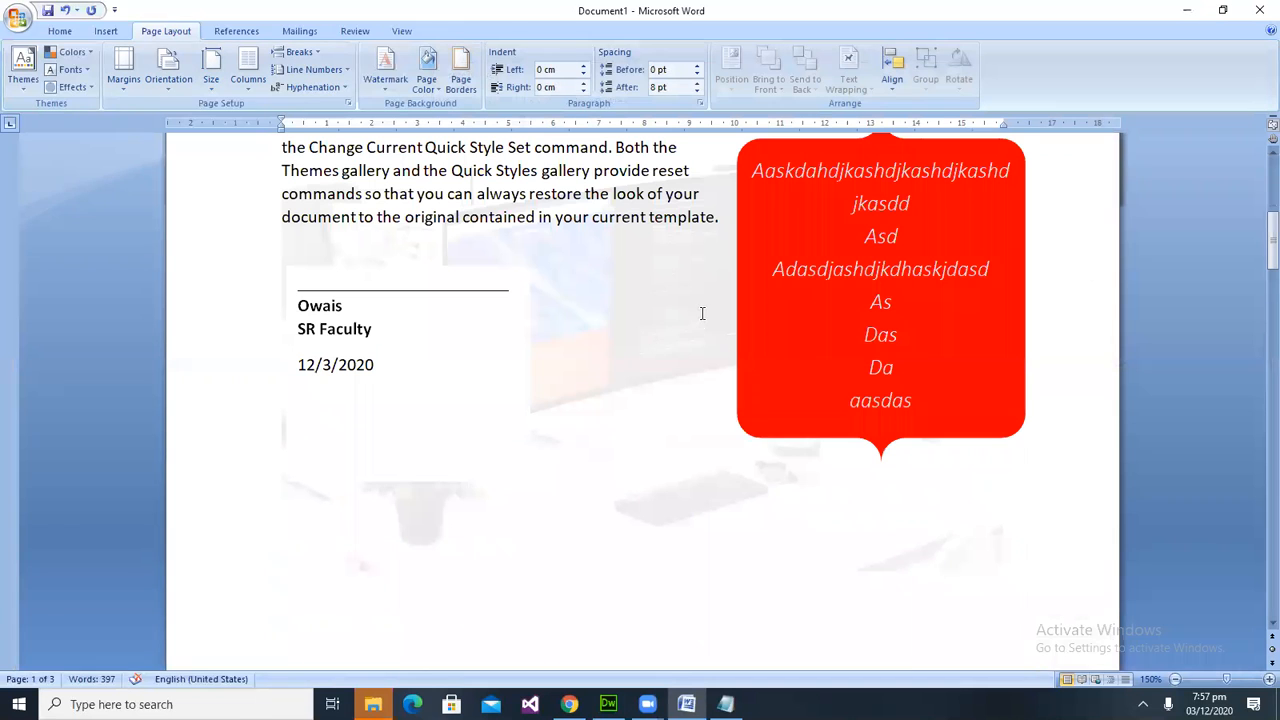
scroll(690, 318, up, 6)
scroll(690, 324, down, 5)
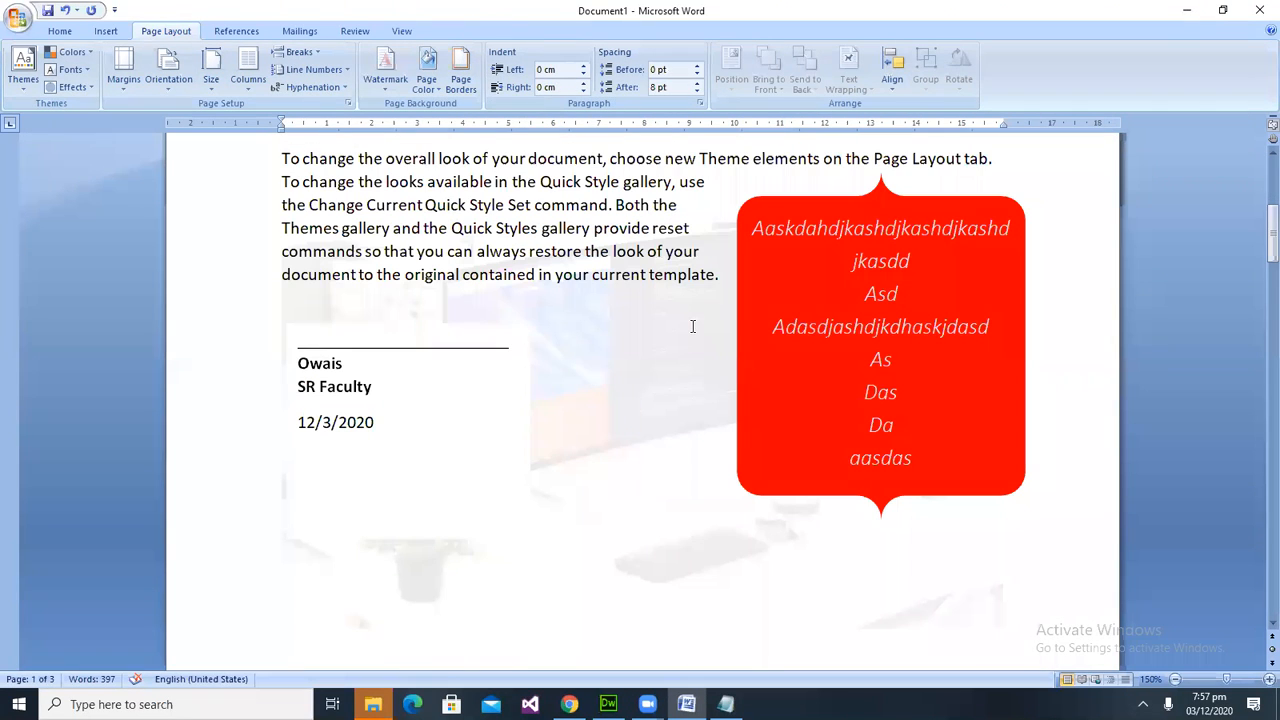
Apply the existing picture watermark with Washout turned off, and remove the watermark from the document.
click(386, 80)
click(229, 563)
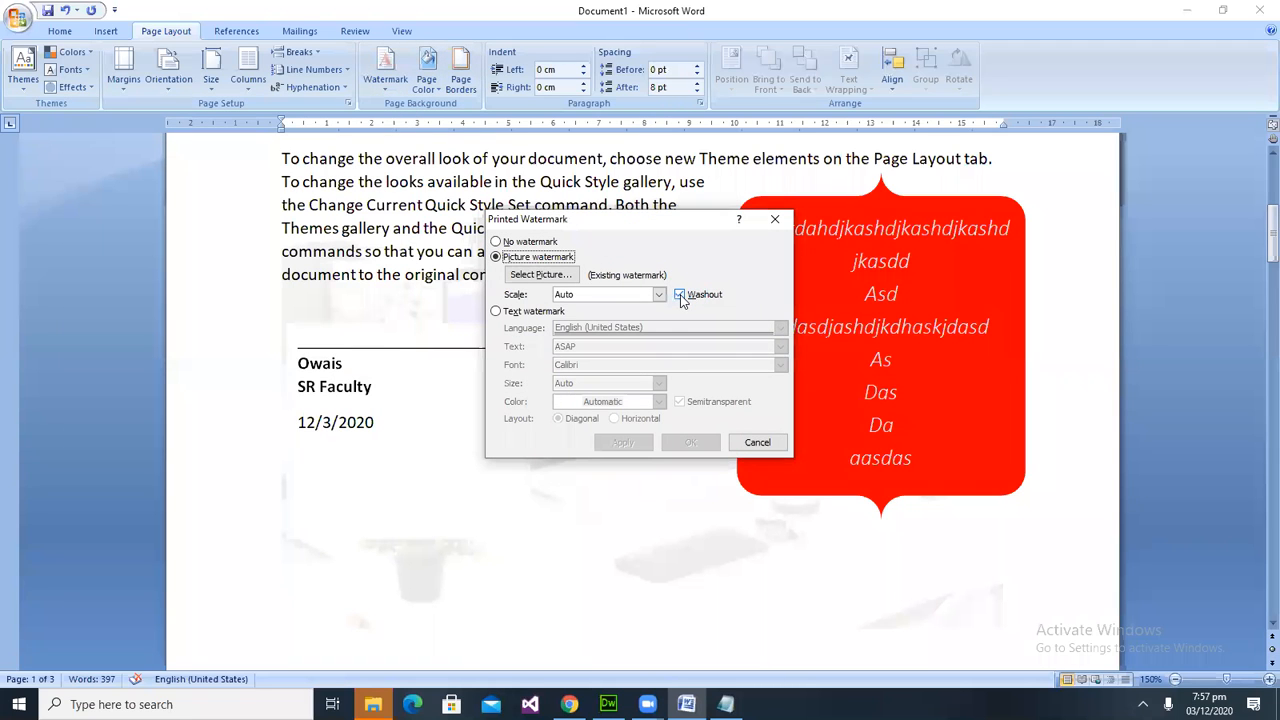
click(680, 298)
click(624, 446)
click(752, 443)
scroll(740, 355, down, 18)
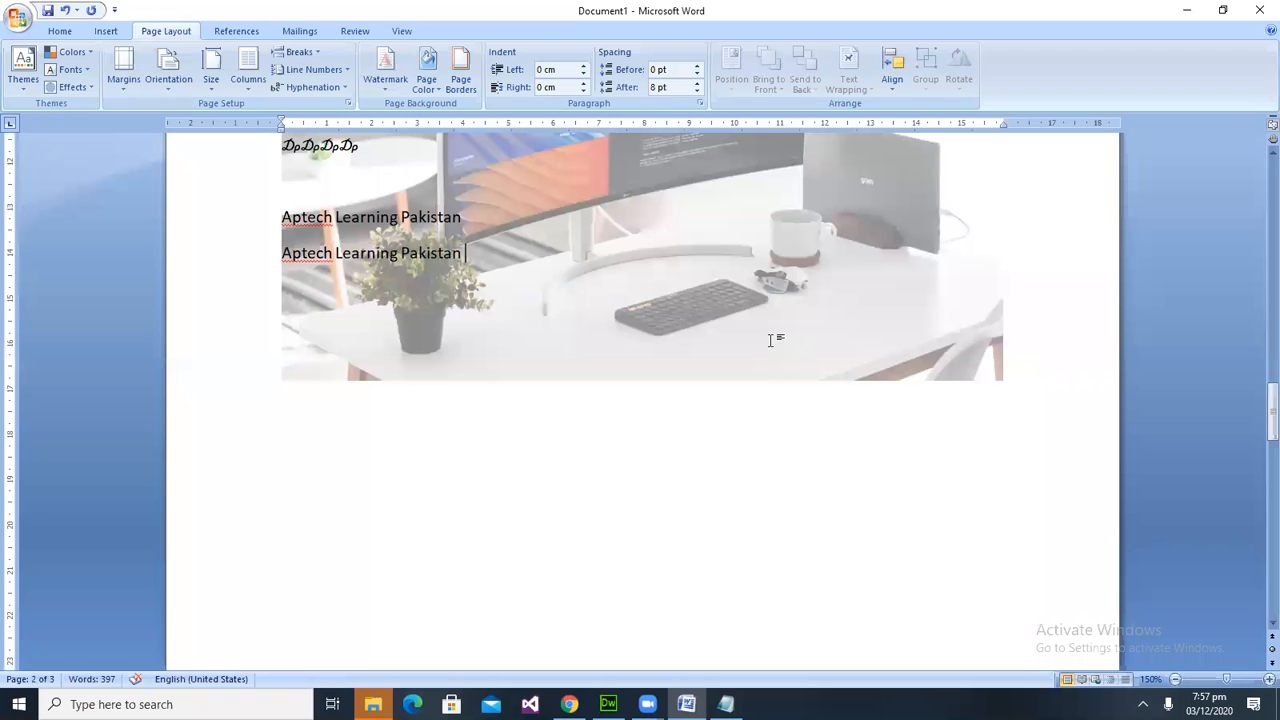
click(386, 70)
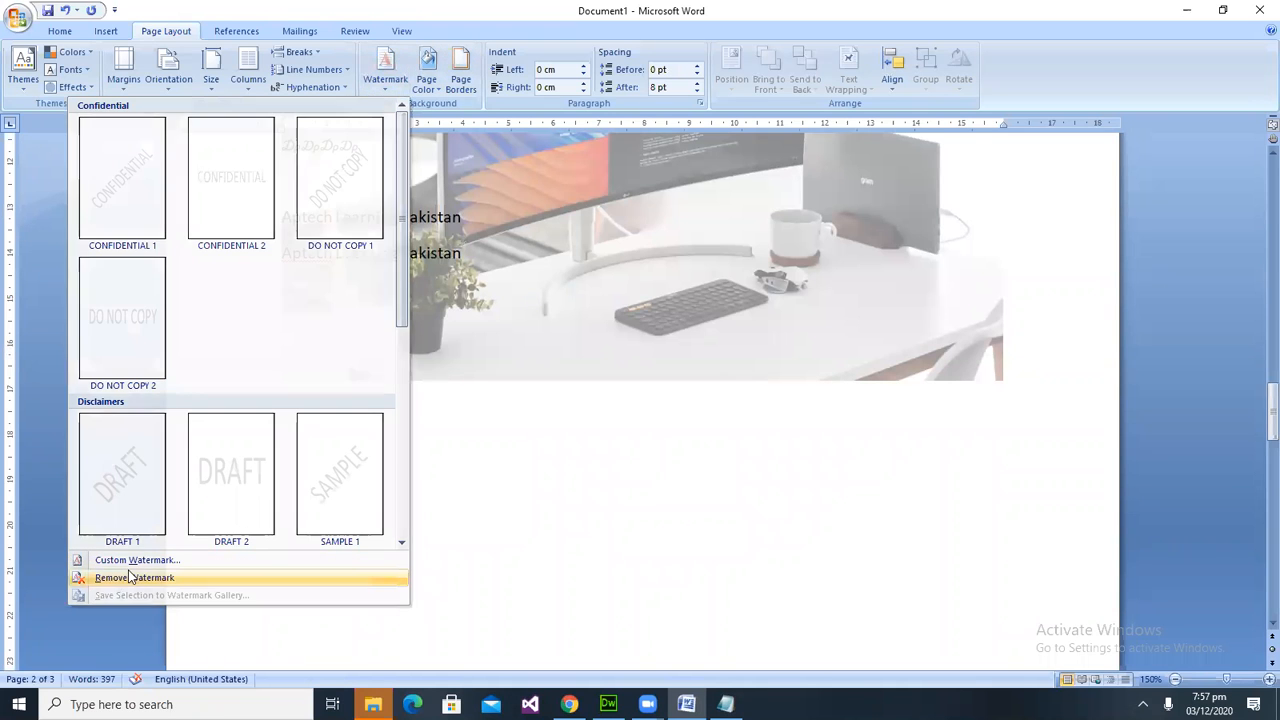
click(118, 580)
Try the crumpled brown paper texture as the page background fill, and undo it.
click(426, 75)
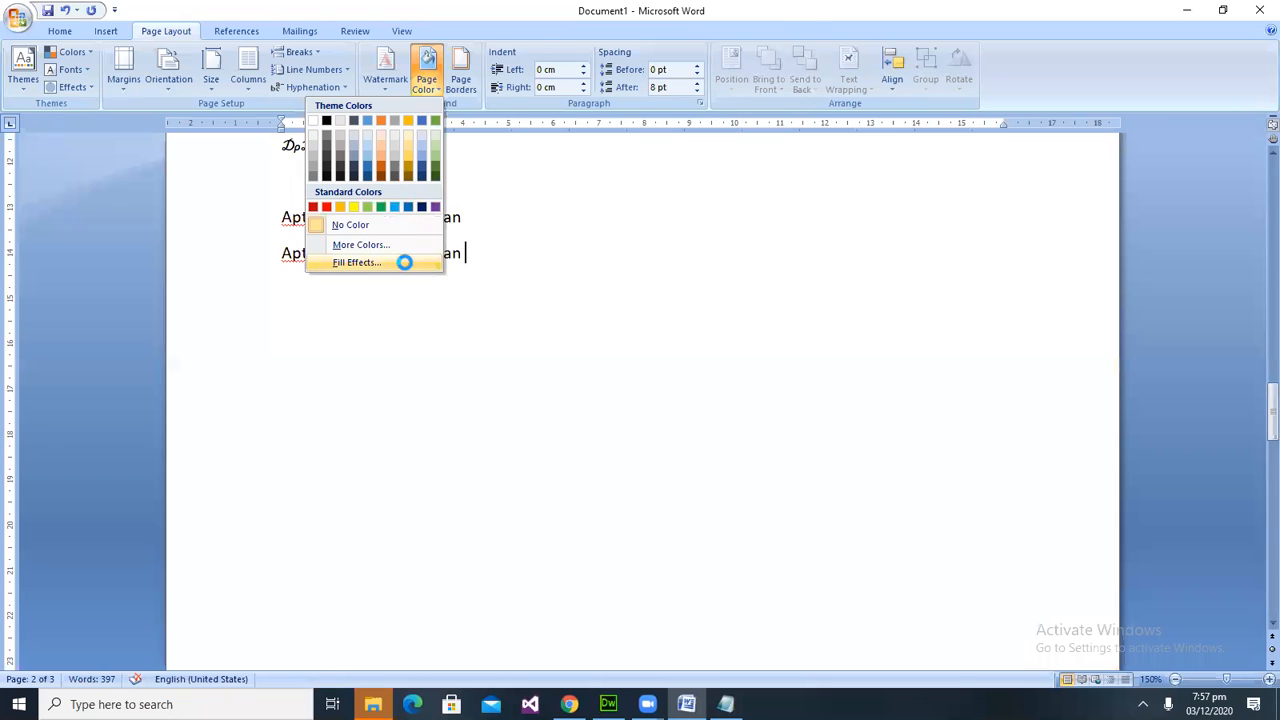
click(404, 262)
click(568, 191)
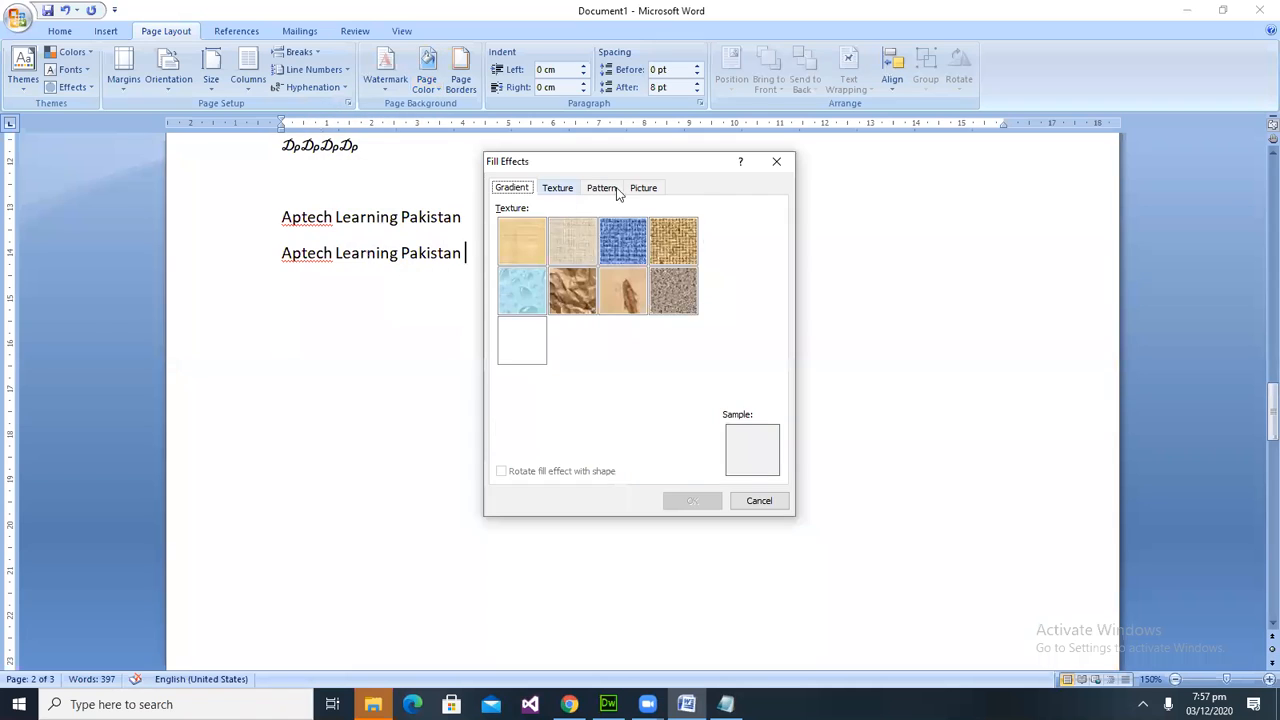
double_click(563, 281)
scroll(563, 281, up, 3)
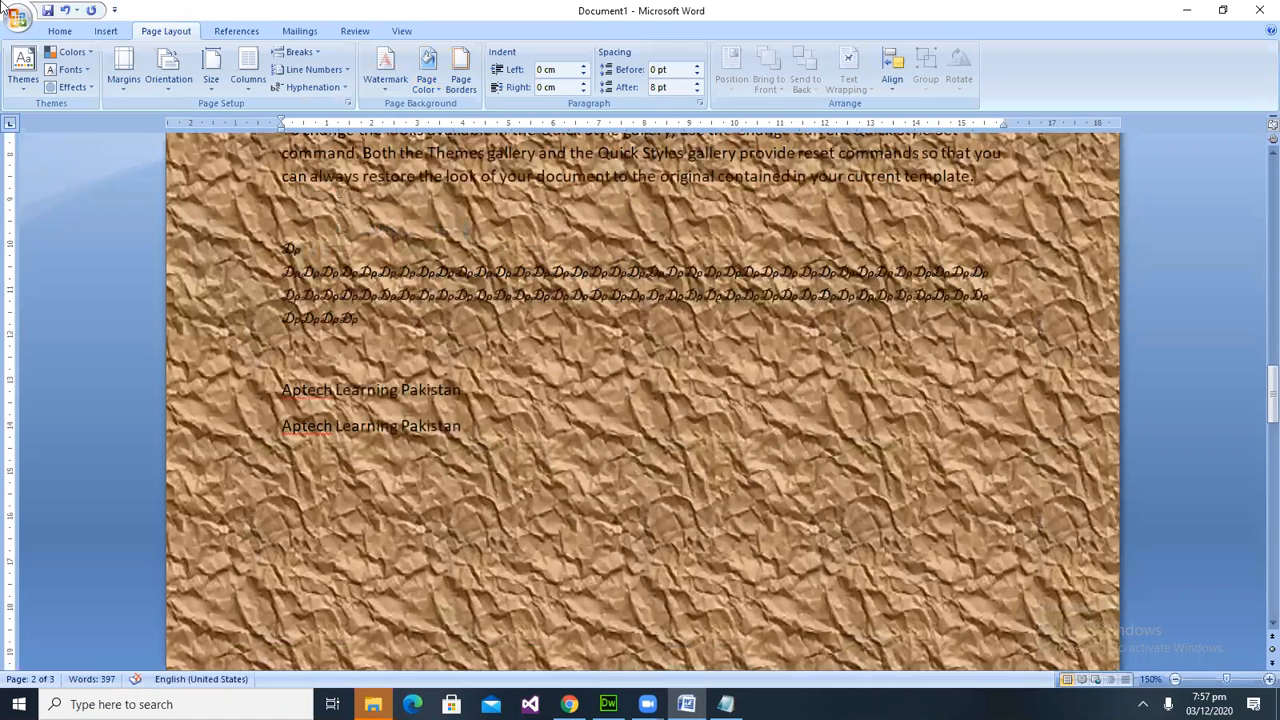
key(ctrl+z)
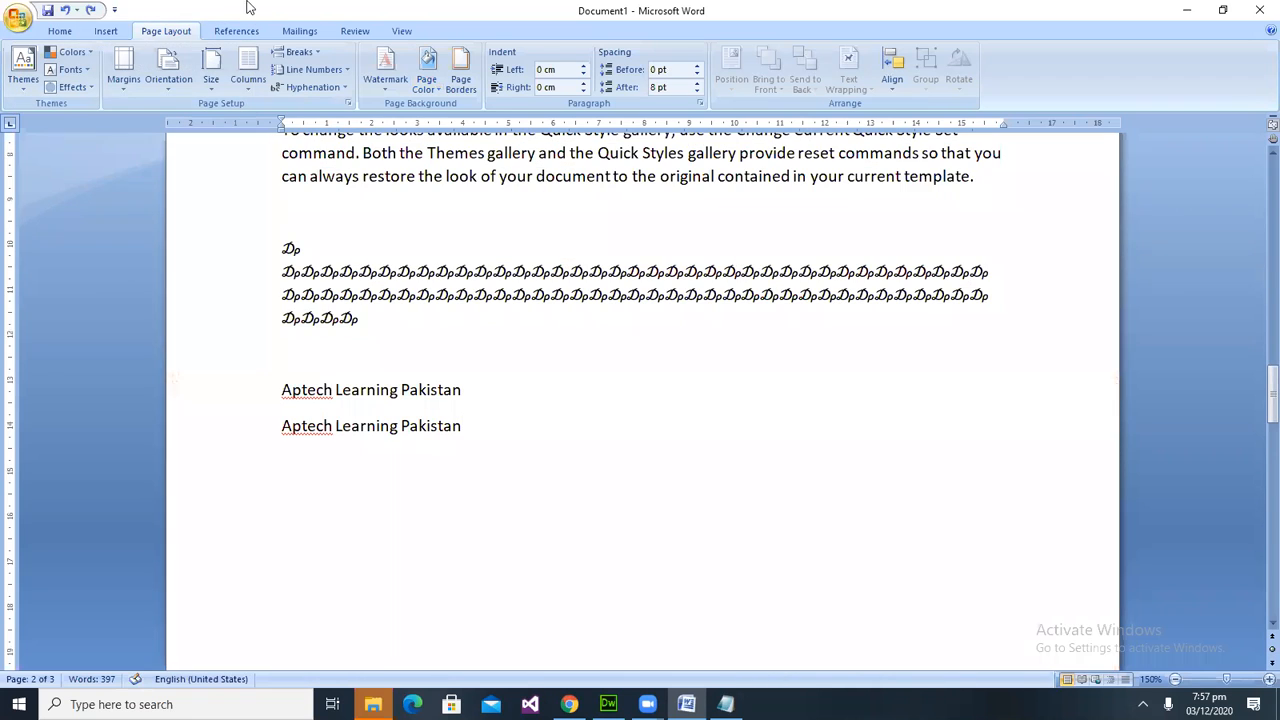